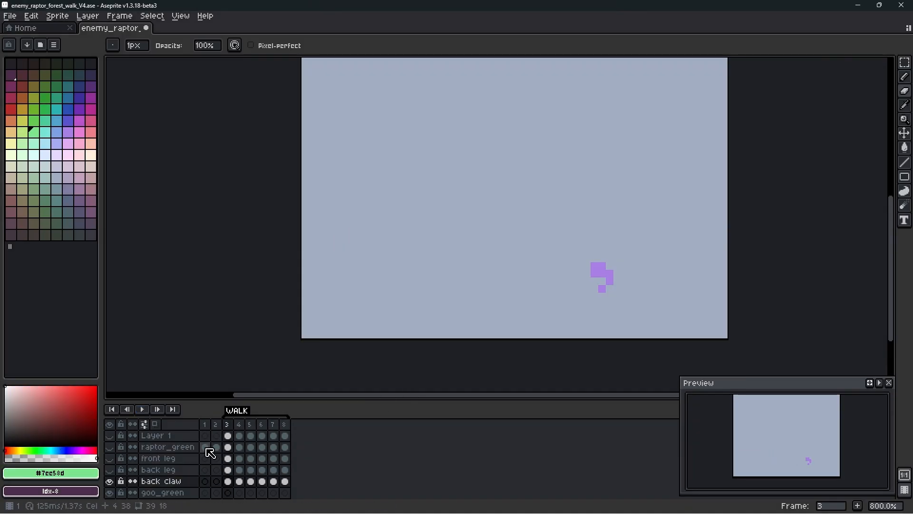
- Show the raptor_green layer and play back the WALK animation
left_click(109, 446)
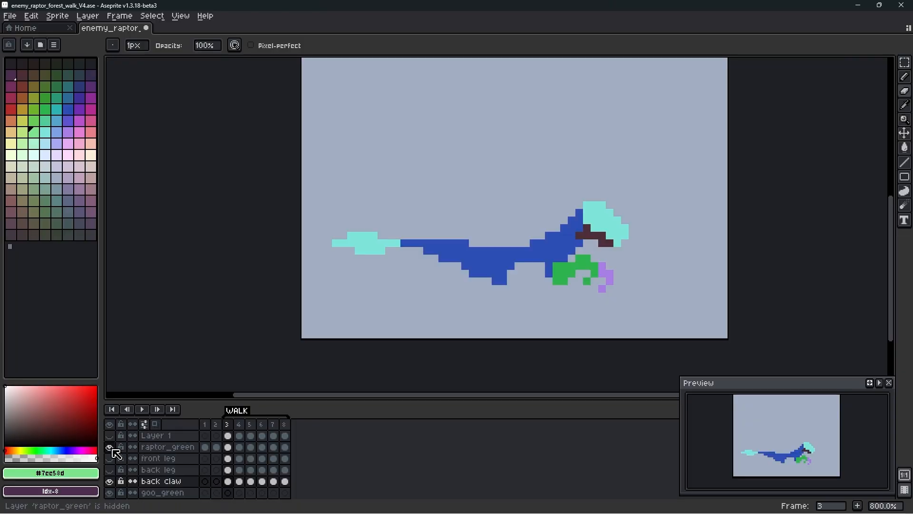
left_click(141, 409)
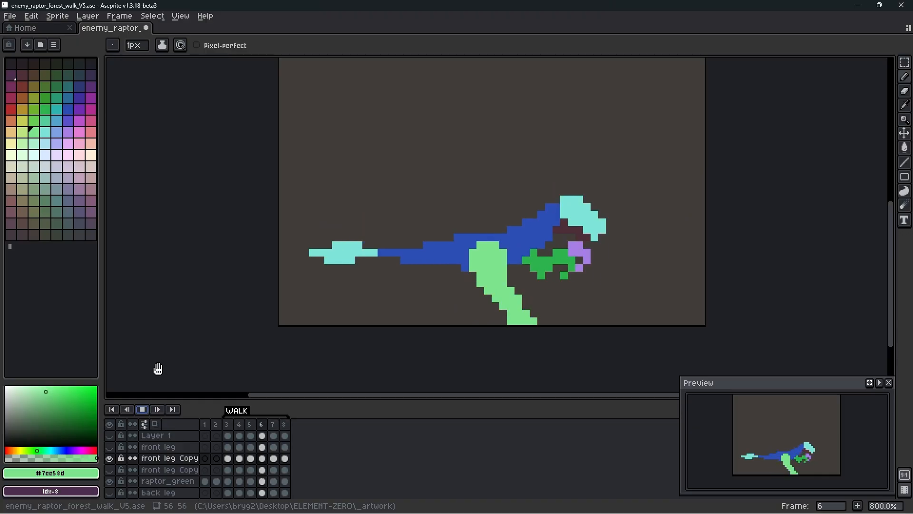
left_click(264, 430)
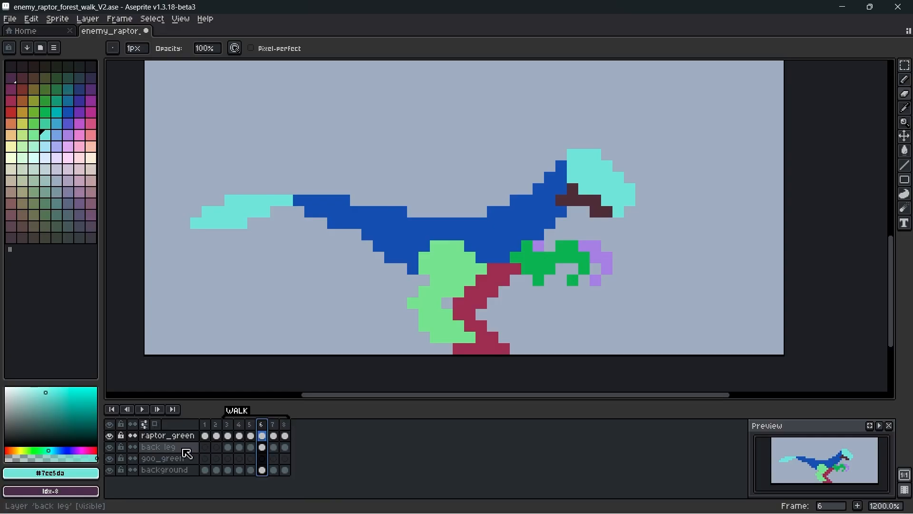
- Add a new layer directly beneath the back leg layer and name it "back claw"
left_click(180, 448)
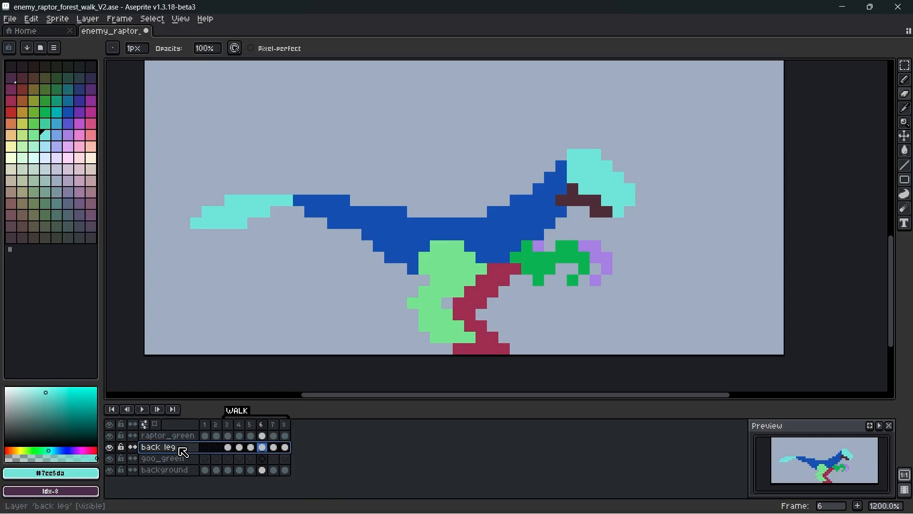
right_click(179, 448)
left_click(155, 451)
left_click_drag(155, 451, 169, 462)
double_click(169, 459)
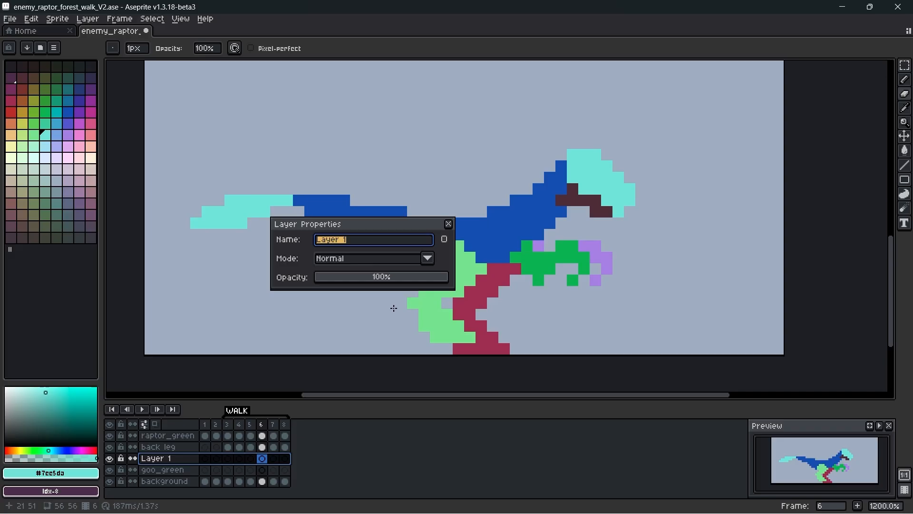
key("Return")
- Marquee-select the raptor's hand and claws in frame 3, with raptor_green as the active layer
left_click(228, 458)
key("w")
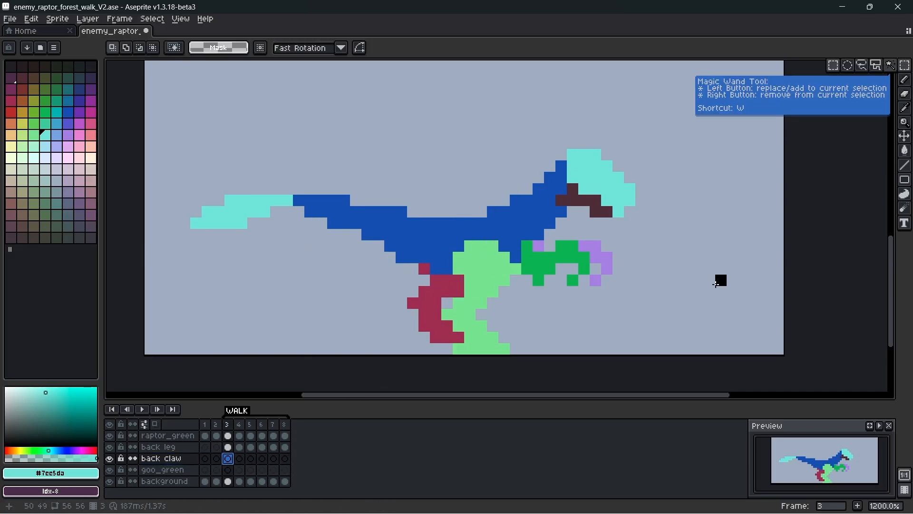
scroll(717, 281, "up", 1)
key("m")
left_click_drag(472, 224, 578, 286)
left_click(166, 435)
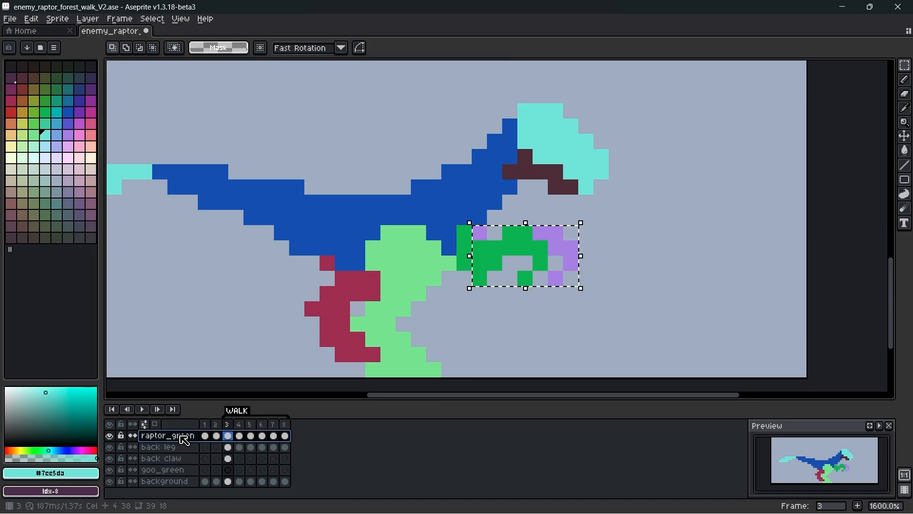
left_click(785, 198)
left_click(180, 18)
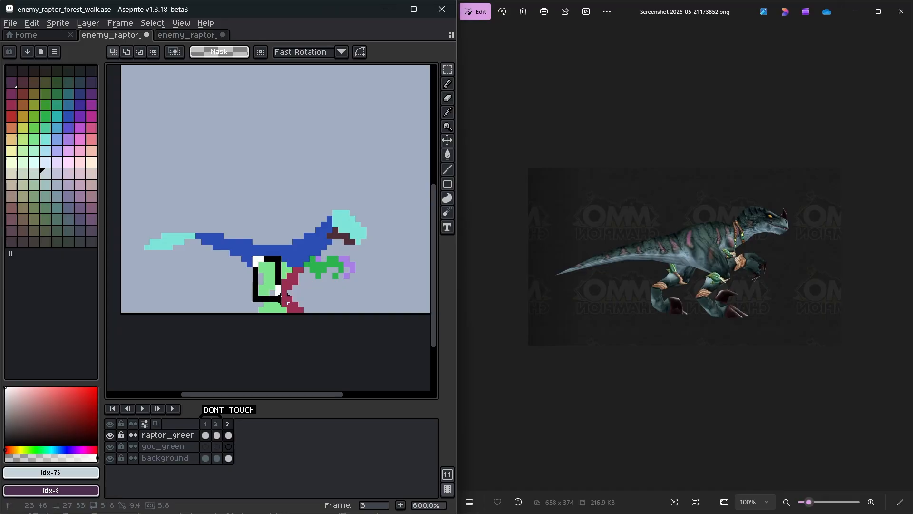
- Marquee-select the light green leg in frame 3 and shift it horizontally towards the raptor's head
left_click_drag(289, 312, 291, 313)
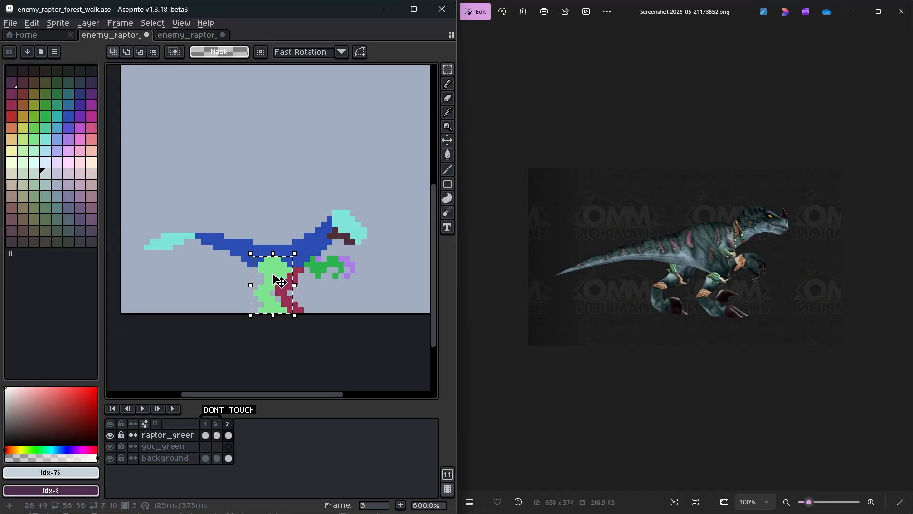
left_click_drag(281, 282, 288, 282)
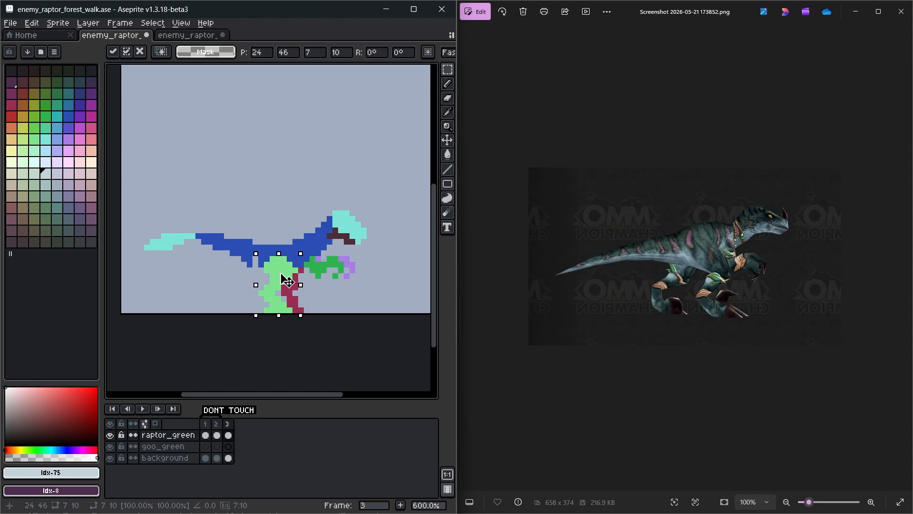
left_click_drag(289, 282, 296, 282)
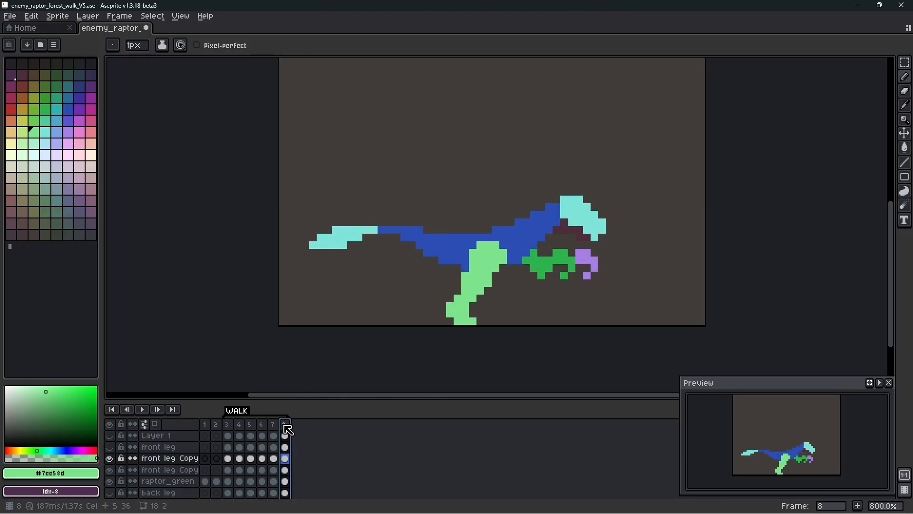
key("m")
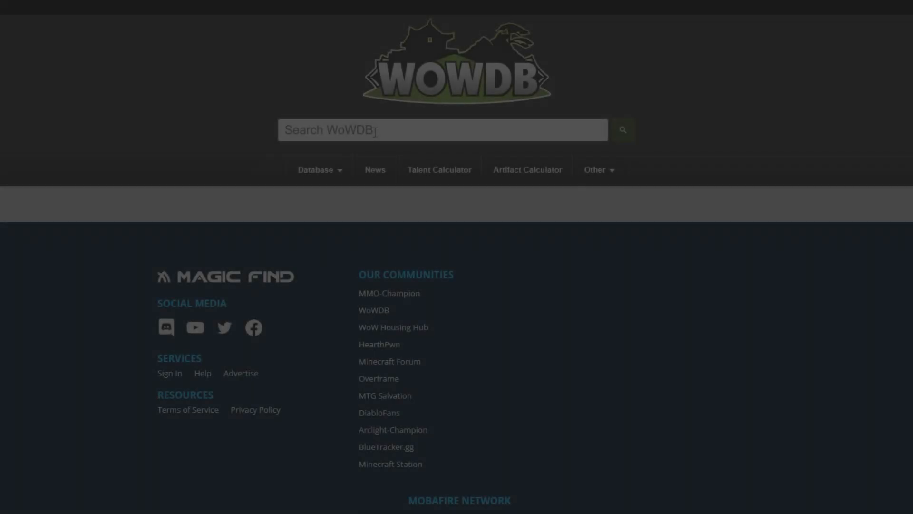
- Search WoWDB for "raptor" and examine the Baby Zandalari Raptor's 3D model from the side
type("ra")
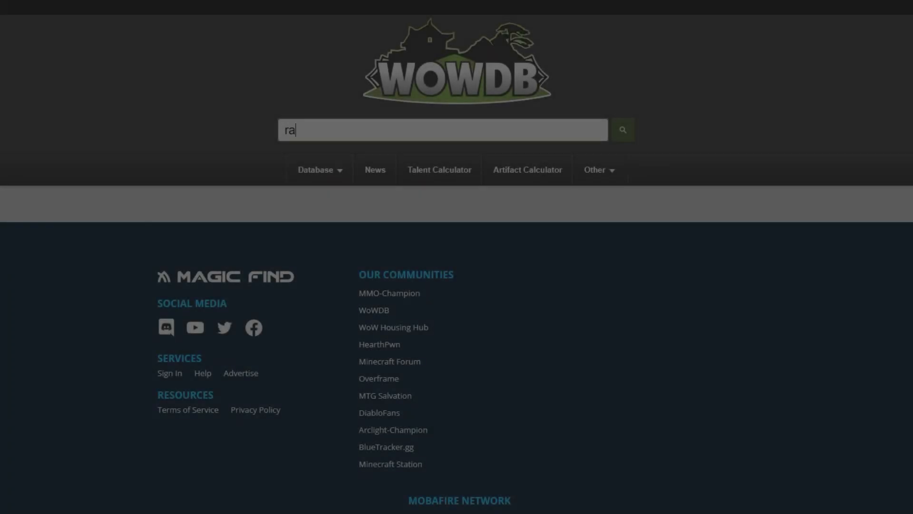
type("ptor")
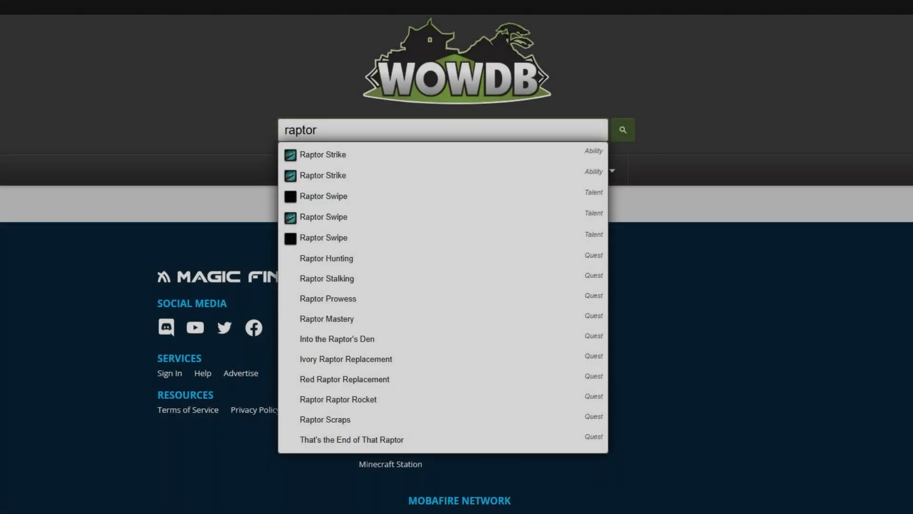
key("Return")
left_click(391, 284)
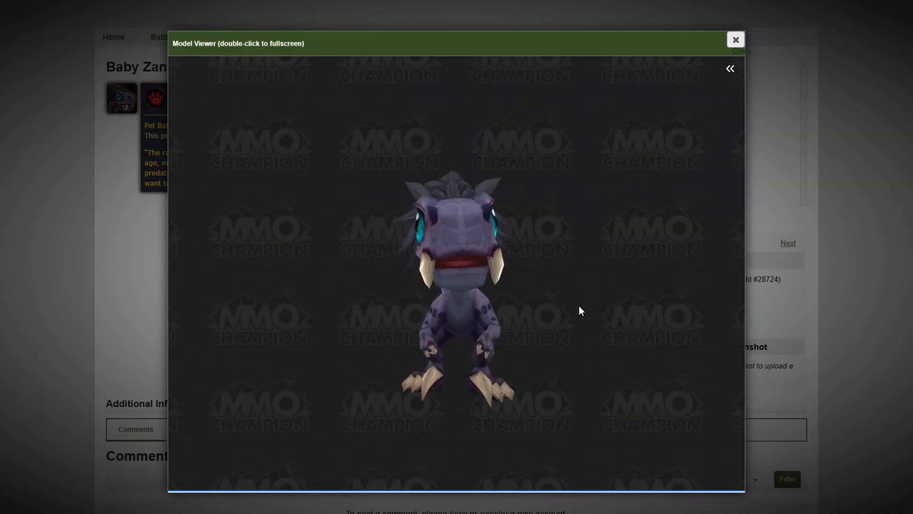
left_click_drag(581, 310, 238, 312)
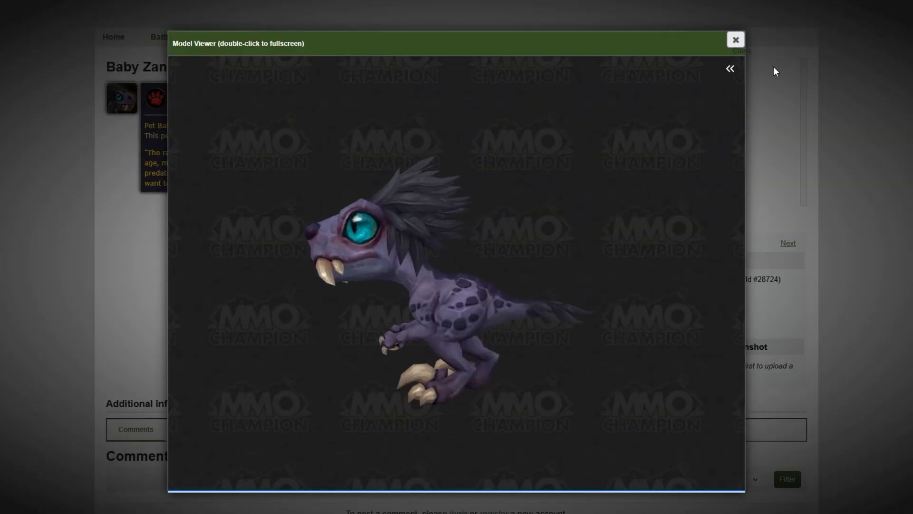
left_click(736, 40)
- Browse the WoWDB database to the raptor beast NPCs and open the entry for Avis
mouse_move(175, 99)
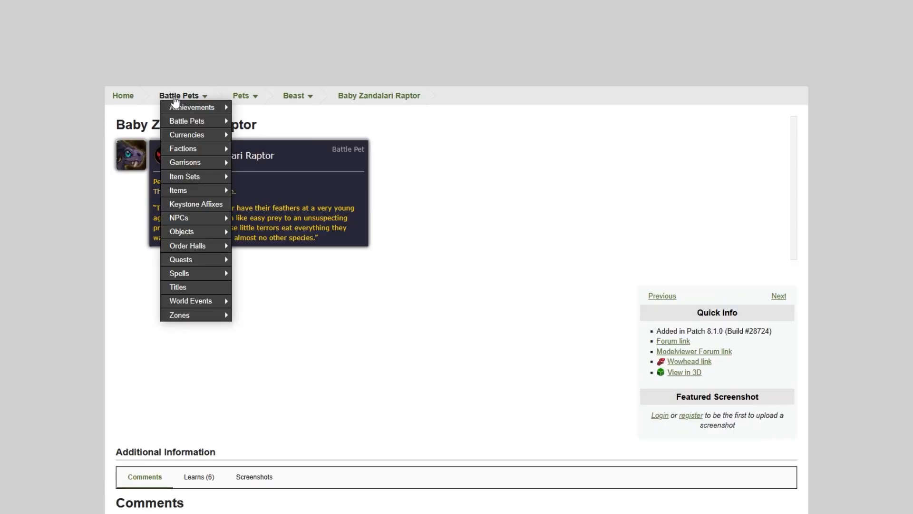
mouse_move(195, 222)
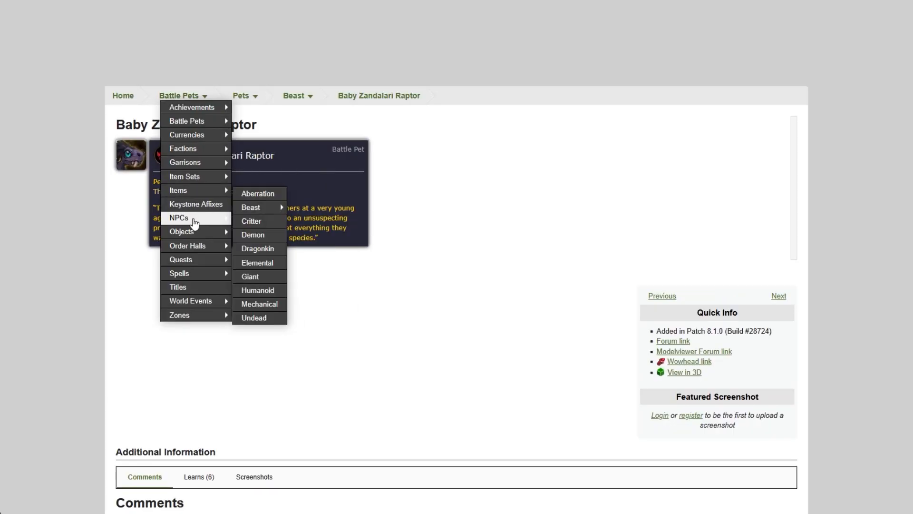
mouse_move(257, 208)
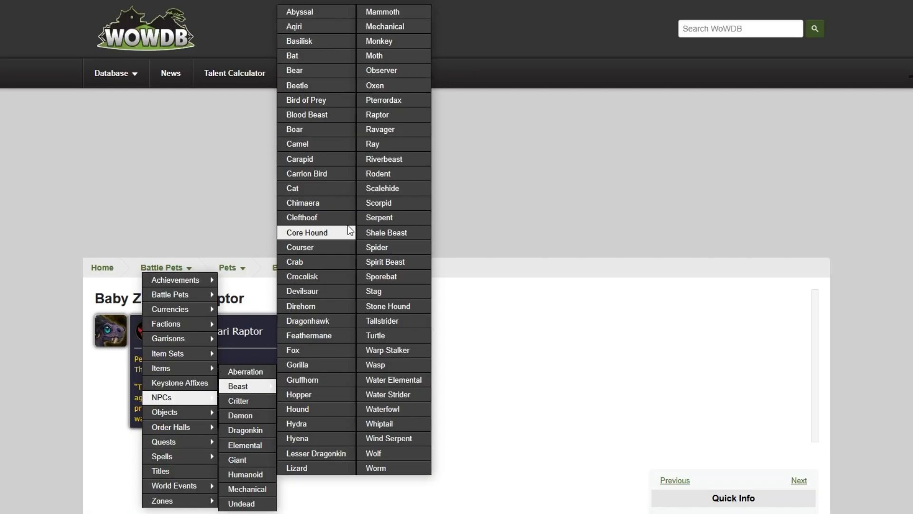
left_click(383, 116)
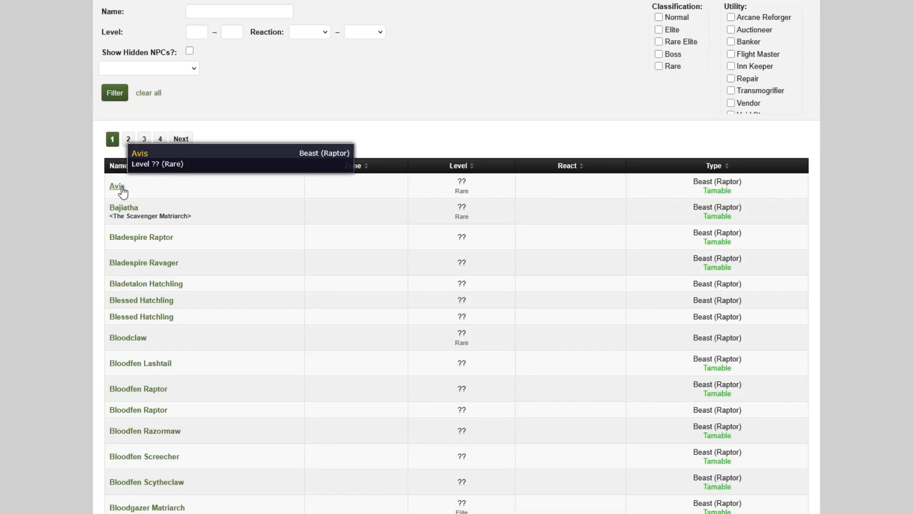
left_click(122, 191)
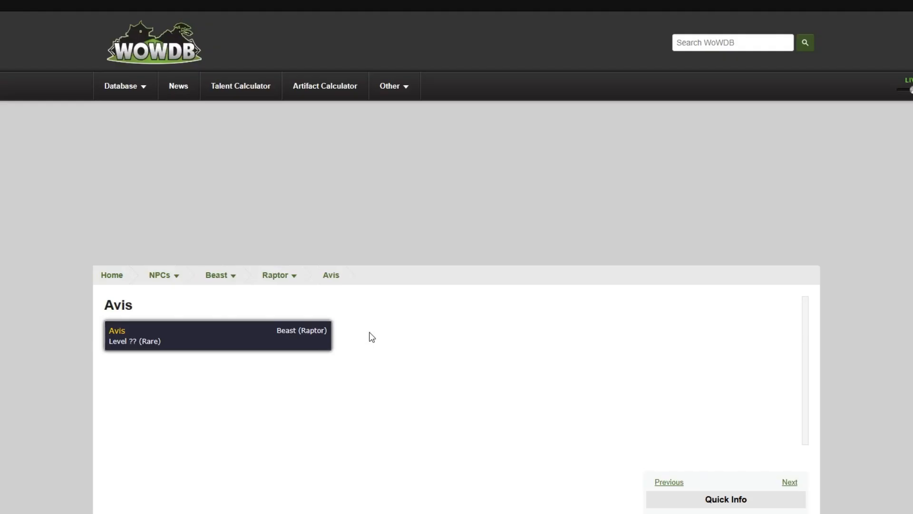
- View the Avis model in 3D from the side and set its animation to Walk
scroll(532, 324, "down", 5)
left_click(692, 318)
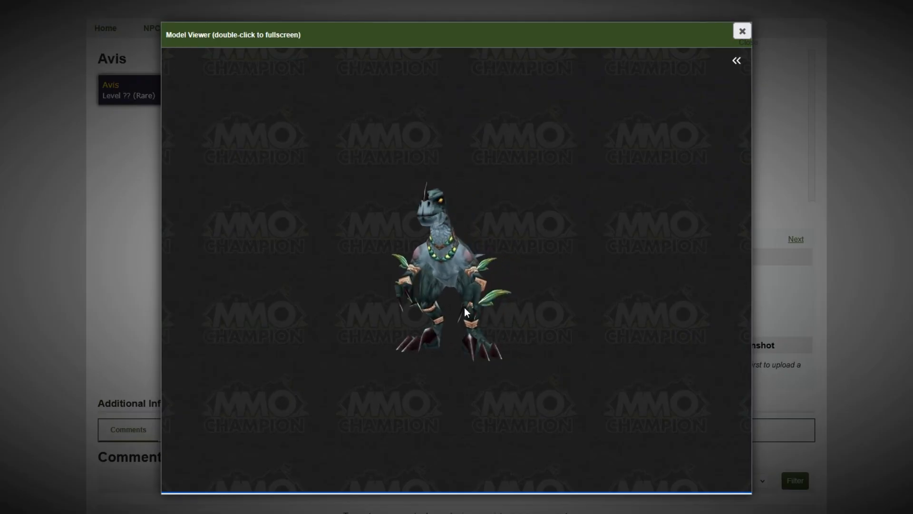
left_click_drag(464, 308, 278, 320)
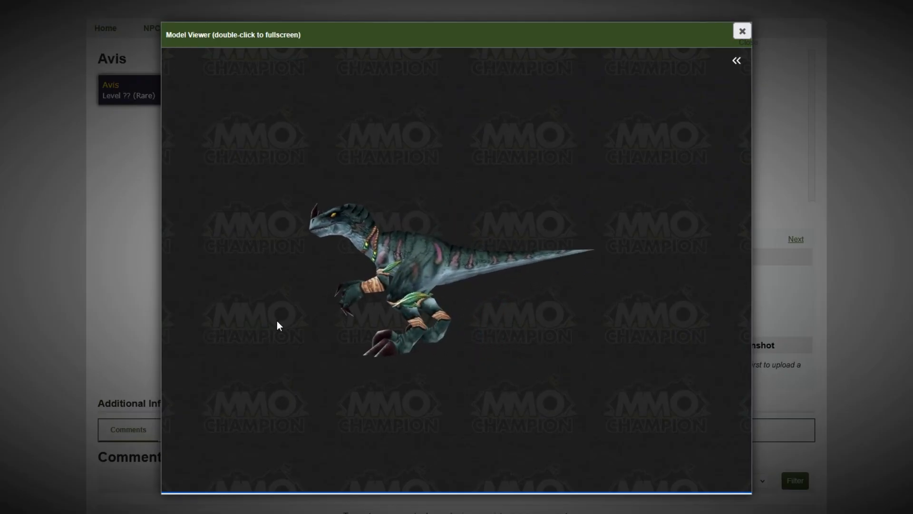
left_click(684, 61)
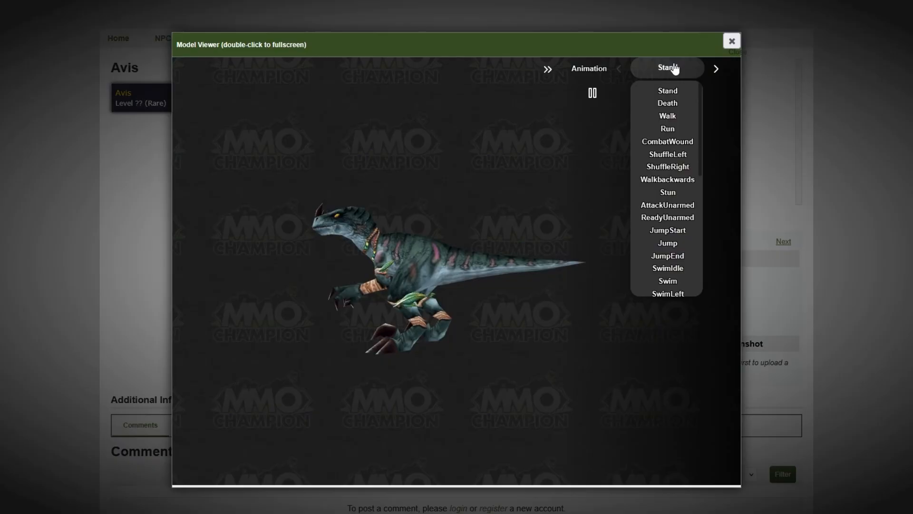
left_click(667, 115)
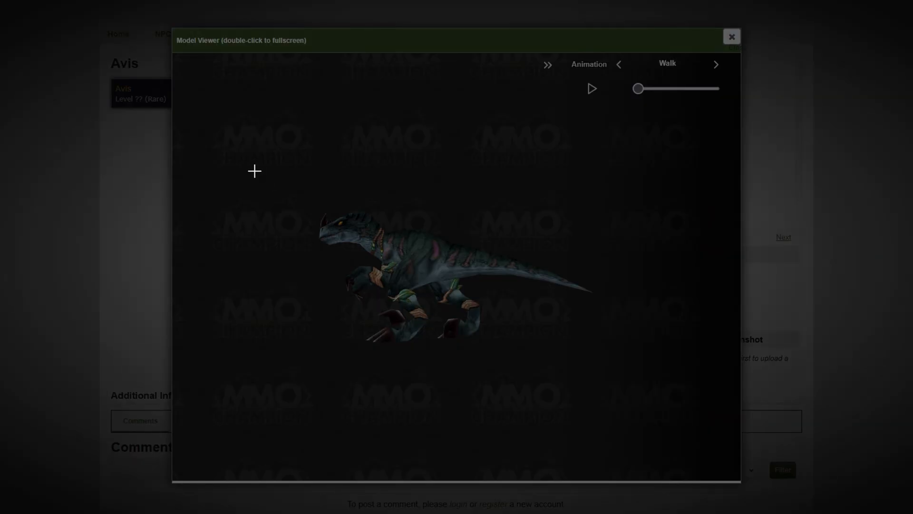
- Capture cropped screenshots of the Avis model at three successive poses, starting from the beginning of the Walk animation
left_click_drag(257, 166, 625, 376)
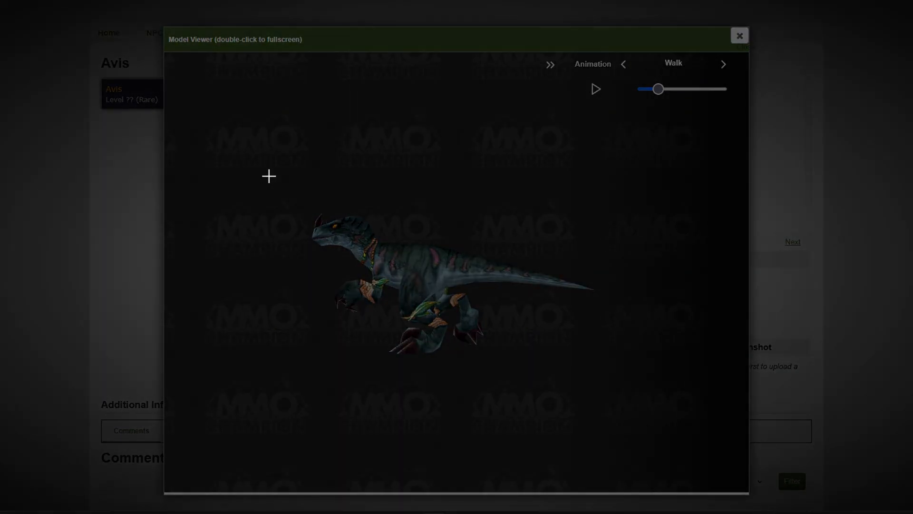
left_click_drag(274, 174, 618, 381)
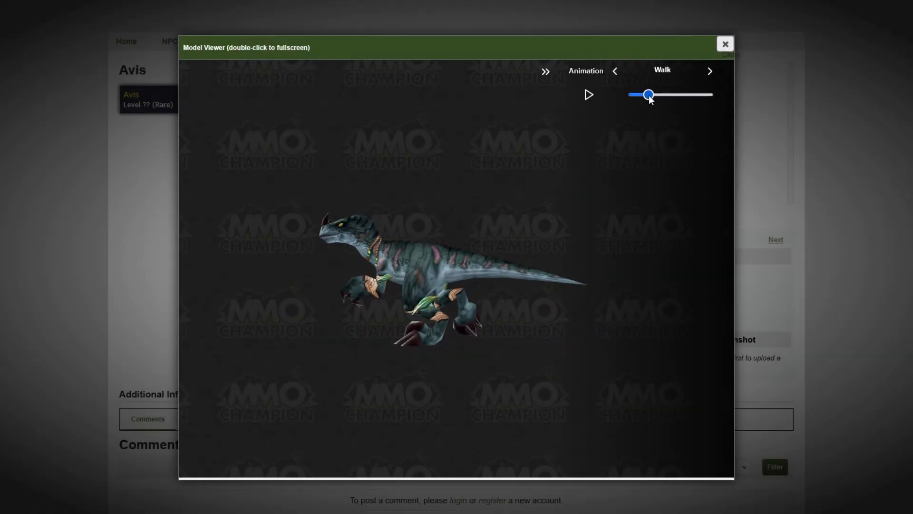
left_click_drag(651, 98, 664, 98)
left_click_drag(664, 98, 661, 99)
left_click_drag(264, 169, 620, 378)
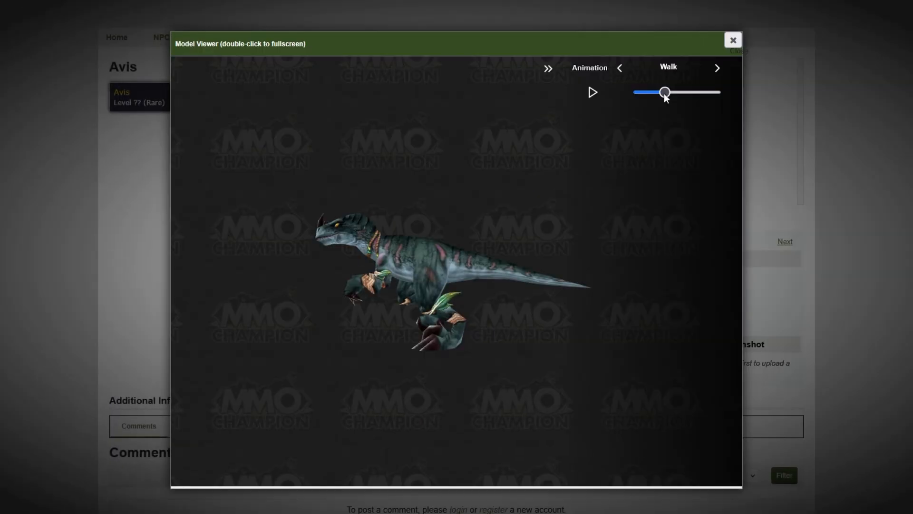
- Advance the Walk animation to three further poses up to its end, capturing a cropped screenshot of each
left_click_drag(664, 94, 681, 96)
key("Print")
left_click_drag(276, 178, 617, 378)
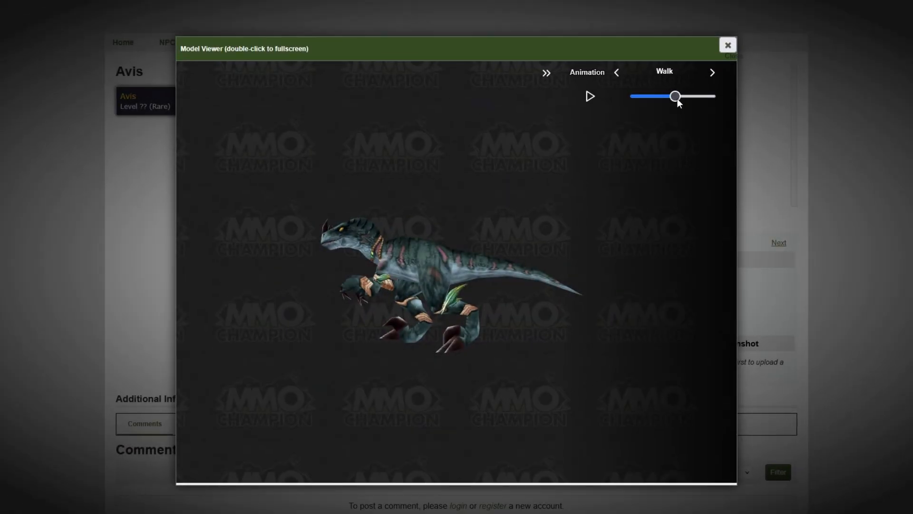
left_click_drag(677, 99, 692, 99)
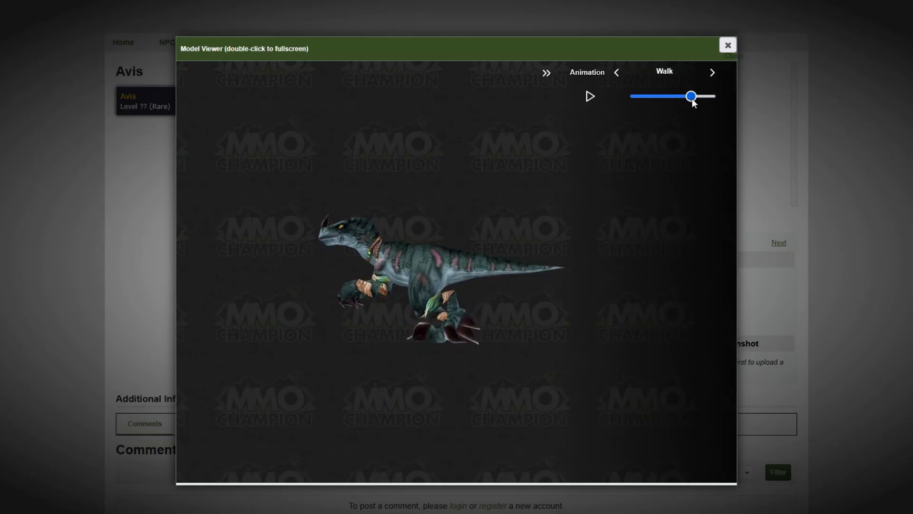
key("Print")
left_click_drag(275, 180, 608, 381)
left_click_drag(705, 85, 708, 87)
key("Print")
left_click_drag(262, 171, 616, 367)
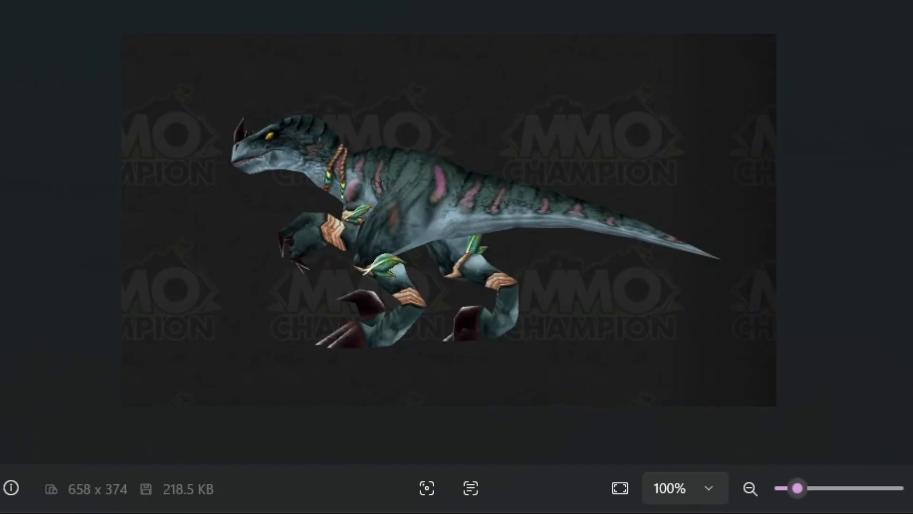
- Flip through the captured walk pose screenshots in the image viewer to examine the leg motion
key("Right")
key("Right")
key("Right")
key("Right")
key("Right")
key("Right")
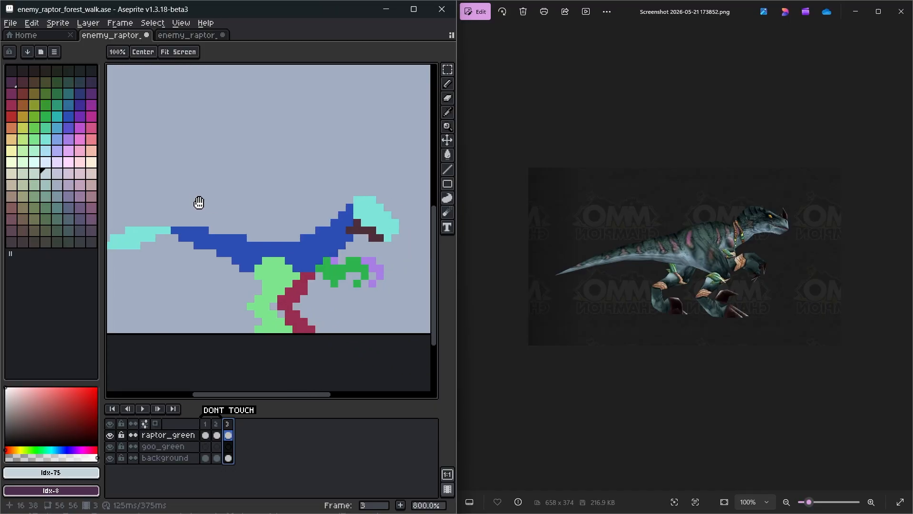
- Compare the raptor's leg pose in frame 6 of the WALK animation with the two preceding frames
left_click_drag(200, 202, 218, 214)
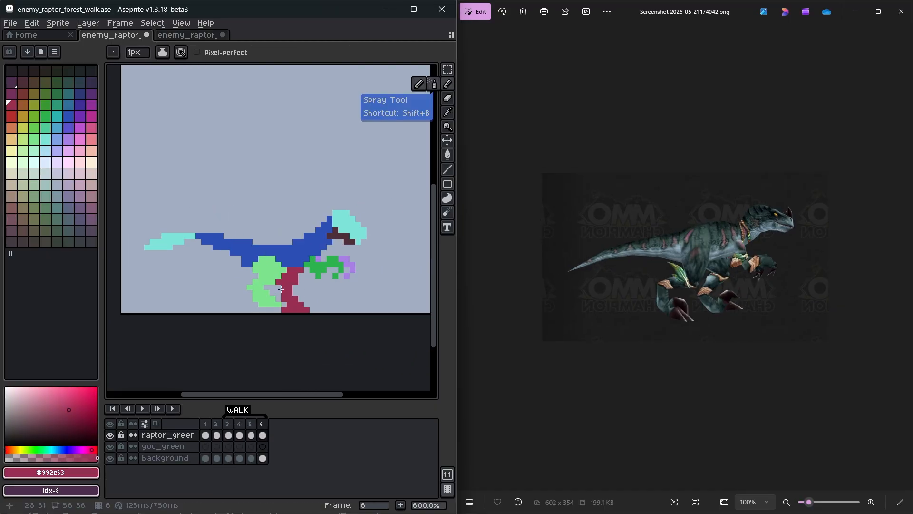
left_click(263, 424)
key("Left")
key("Left")
key("Right")
key("Right")
- Sample the light green of the leg in frame 6 and recheck its motion against the two preceding frames
left_click(265, 297, "alt")
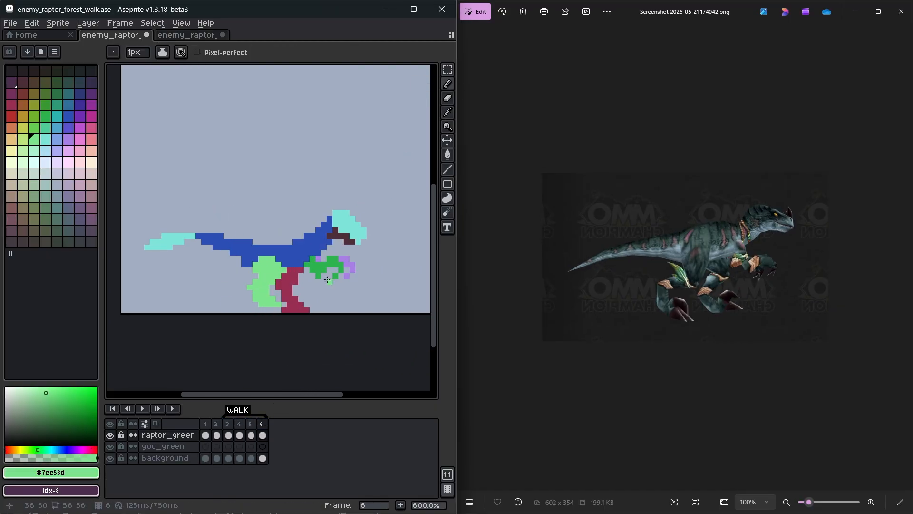
left_click(265, 425)
key("Left")
key("Left")
key("Right")
key("Right")
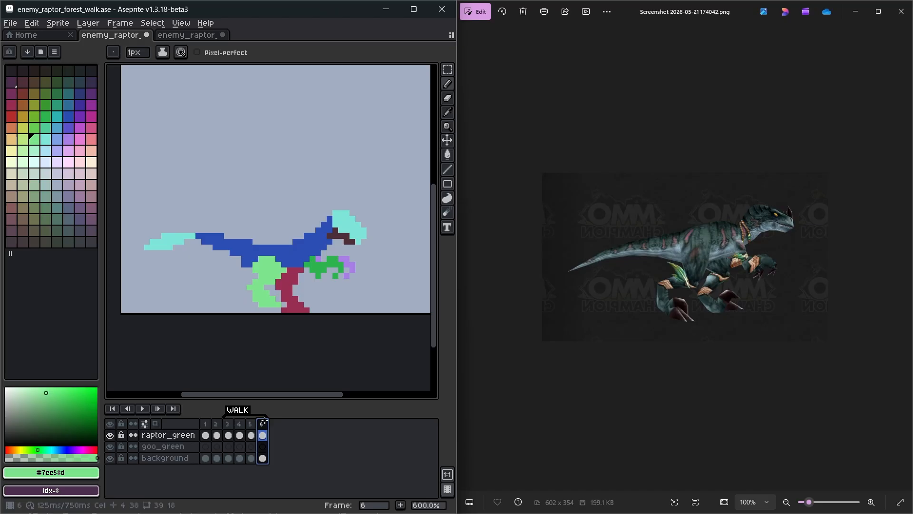
- Shift the light green leg in frame 6 one pixel to the right, matching the pose in the reference screenshots
left_click(904, 256)
left_click(465, 260)
left_click(466, 260)
left_click(447, 70)
mouse_move(250, 259)
left_mouse_down()
mouse_move(279, 304)
mouse_move(267, 305)
left_mouse_up()
key("Right")
key("ctrl+d")
left_click(447, 88)
key("e")
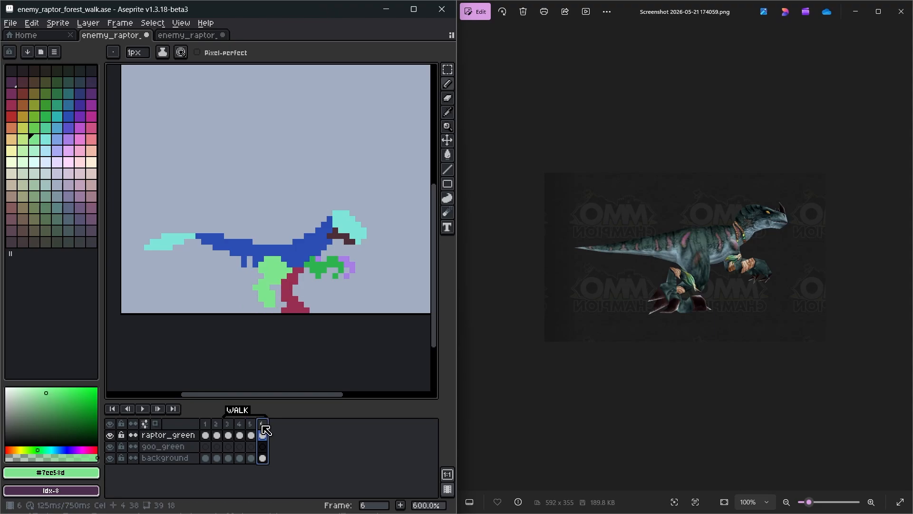
- Shift the dark red leg in frame 6 one pixel to the left after comparing with frame 5
left_click(251, 423)
left_click(452, 73)
left_click_drag(266, 262, 312, 314)
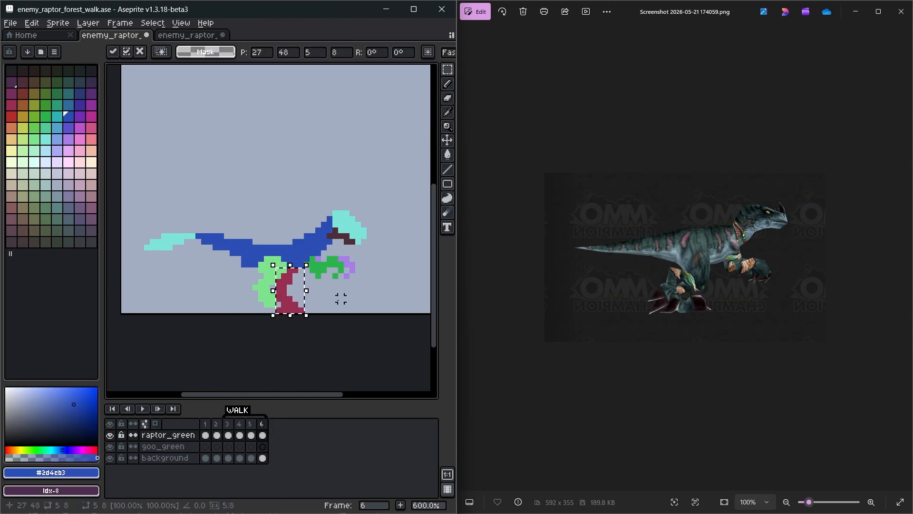
key("Left")
key("ctrl+d")
- Save the sprite and add a new layer for the raptor's back leg
key("ctrl+s")
mouse_move(211, 442)
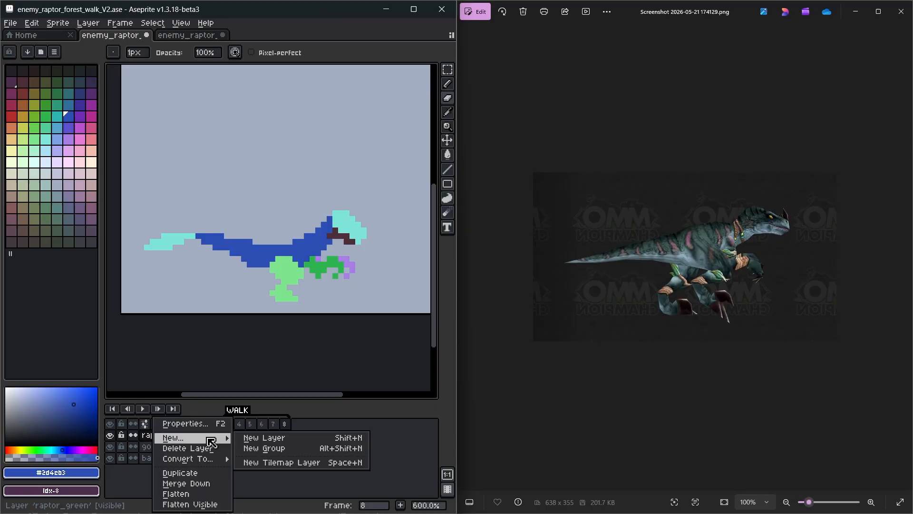
left_click(247, 437)
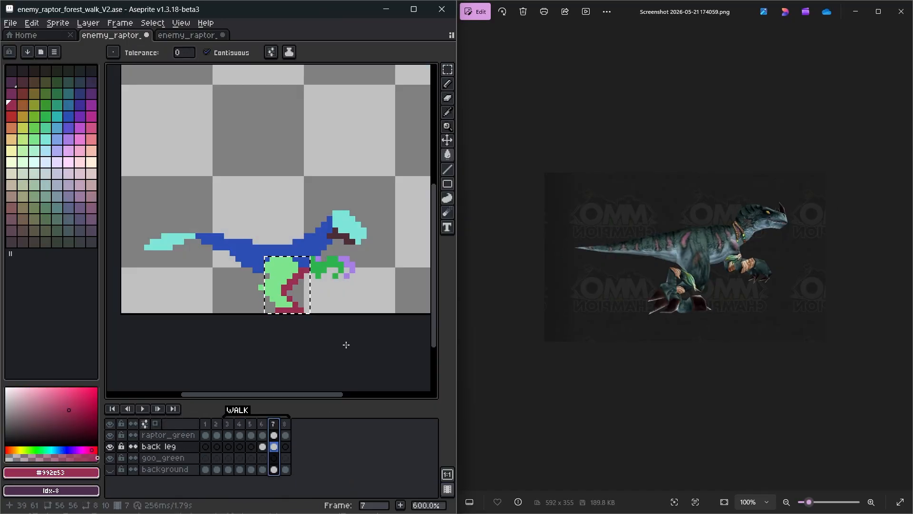
key("m")
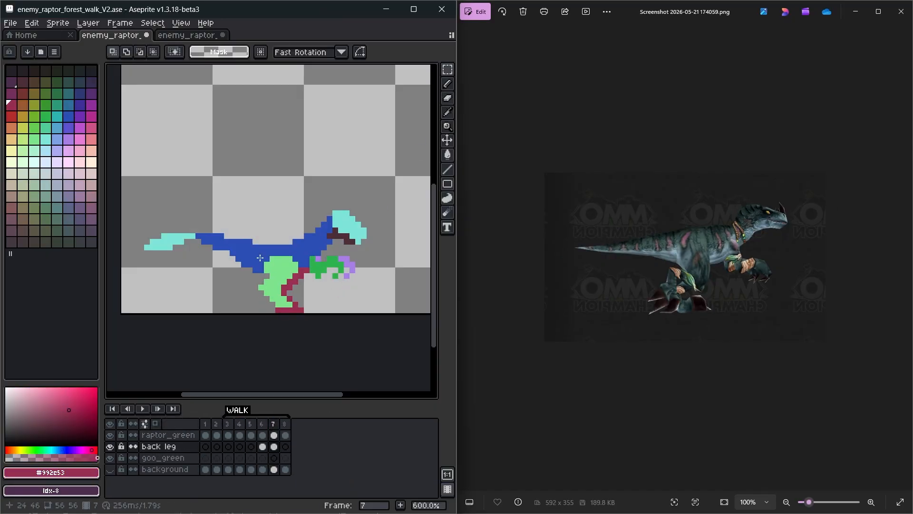
left_click(251, 424)
left_click_drag(248, 257, 295, 312)
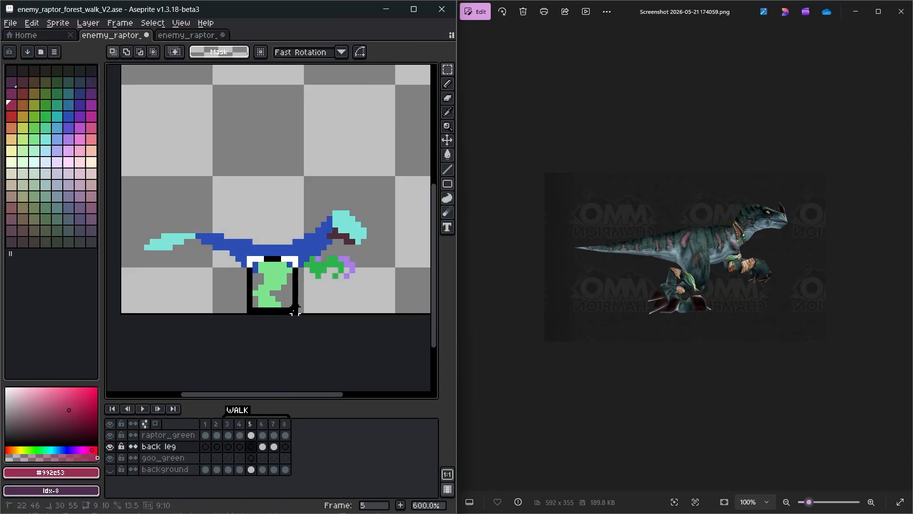
left_click(167, 435)
left_click(339, 293)
- Copy the light green leg from frame 5 of raptor_green into frame 8 of the back leg layer and fill it dark red
left_click(251, 446)
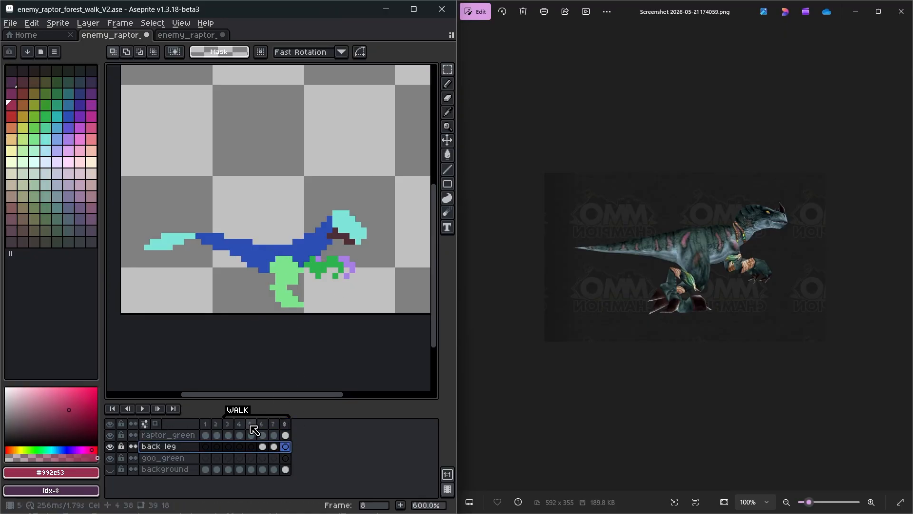
left_click_drag(252, 257, 290, 310)
left_click(250, 434)
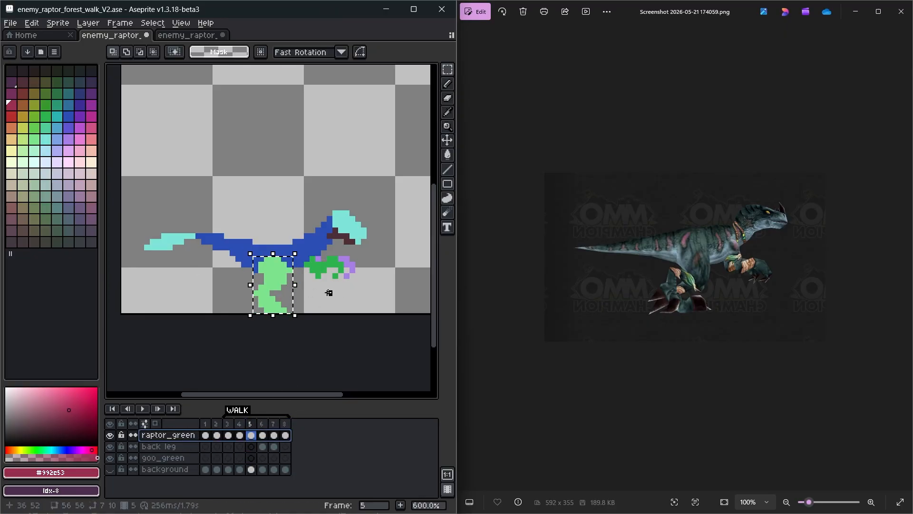
left_click(285, 446)
key("ctrl+v")
left_click(350, 287)
key("g")
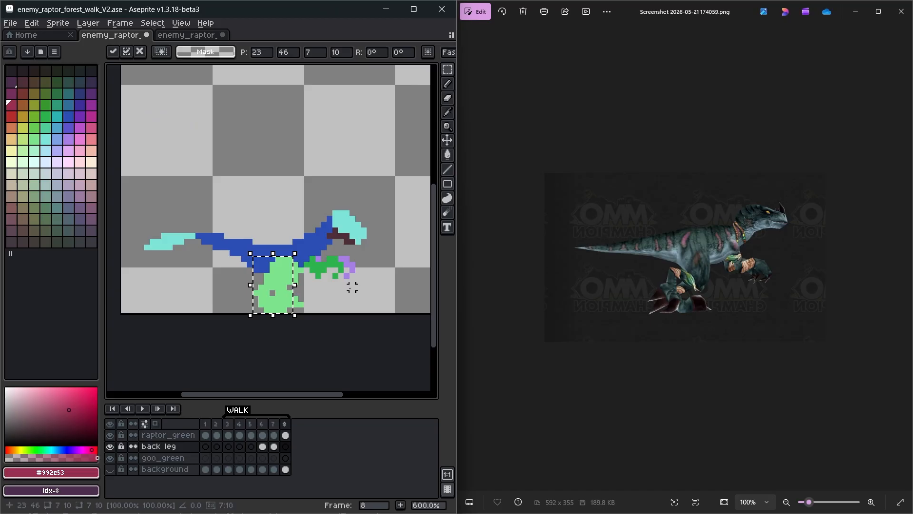
left_click(268, 291)
- Copy the light green leg from frame 6 into frame 3 of the back leg layer
left_click(251, 424)
key("Return")
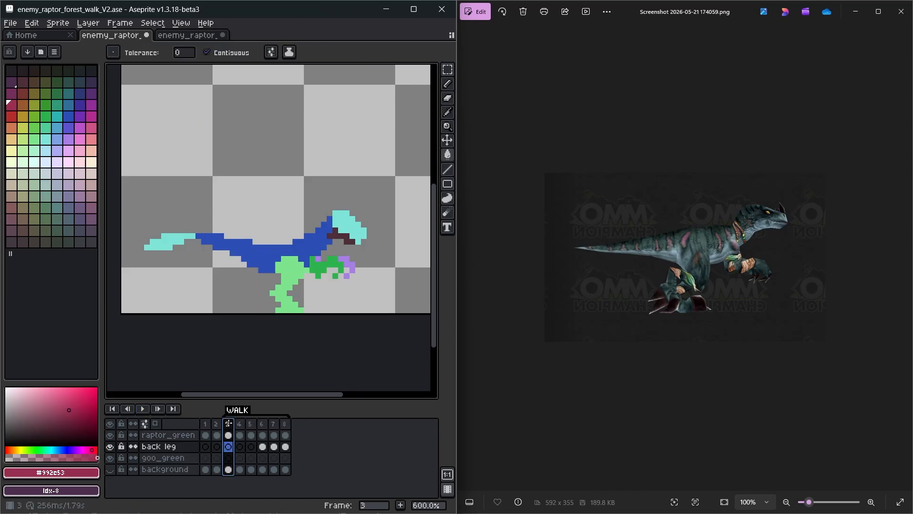
left_click(263, 424)
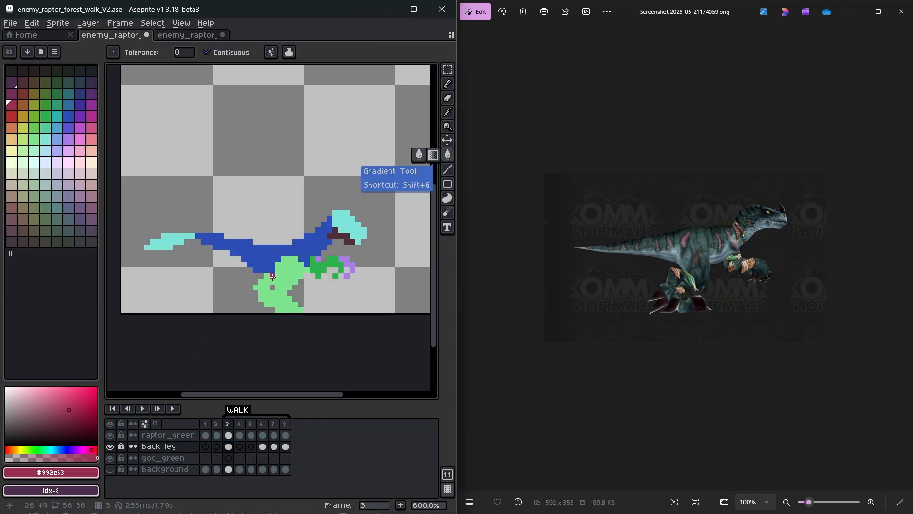
- Copy the light green leg from frame 7 of raptor_green into frame 4 of the back leg layer and fill it dark red
left_click(188, 436)
key("m")
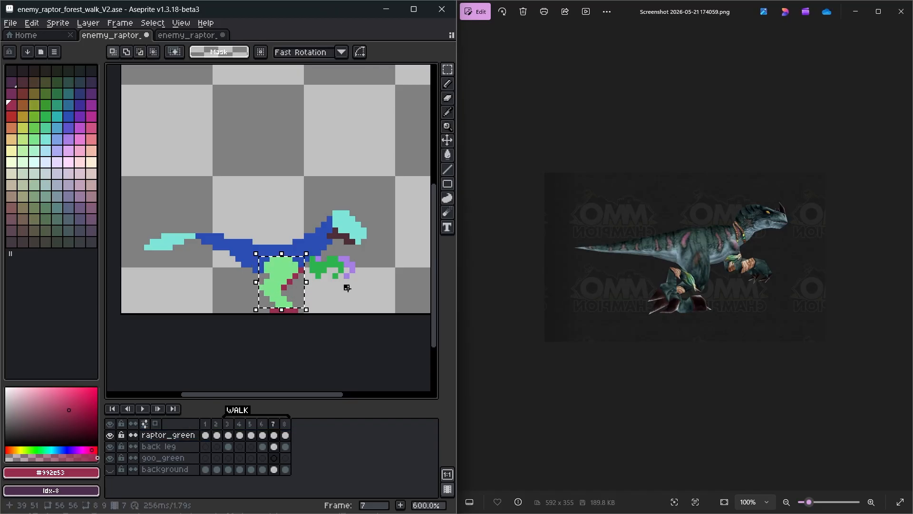
left_click(241, 425)
left_click(187, 446)
key("ctrl+v")
left_click(448, 154)
left_click(280, 280)
key("ctrl+d")
- Copy the light green leg from frame 8 into frame 5 of the back leg layer, fill it dark red and preview the walk
left_click(447, 70)
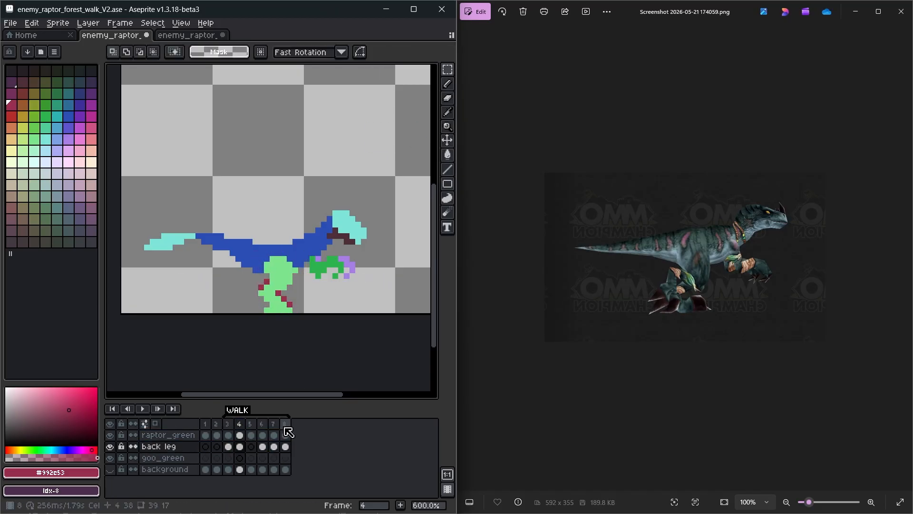
left_click_drag(301, 299, 301, 305)
key("Up")
left_click(251, 424)
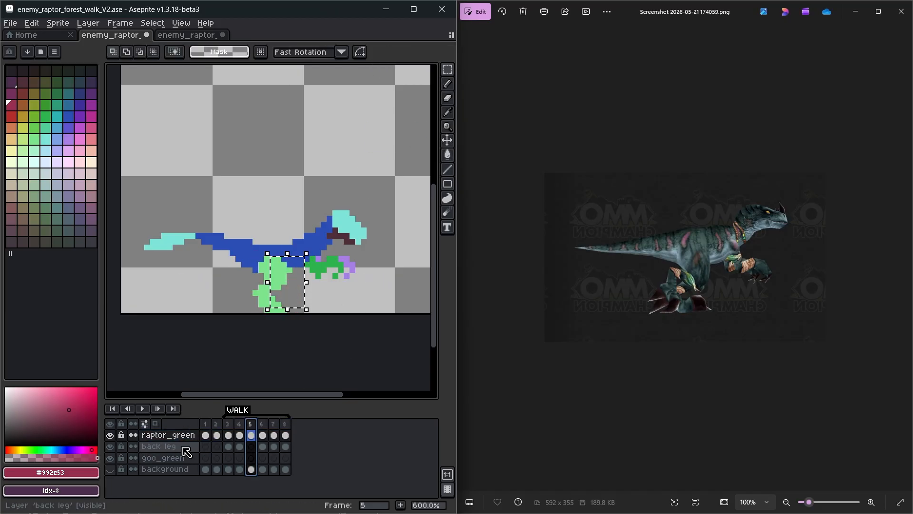
left_click(184, 447)
key("ctrl+v")
key("g")
left_click(290, 299)
key("Return")
key("Return")
key("ctrl+d")
key("m")
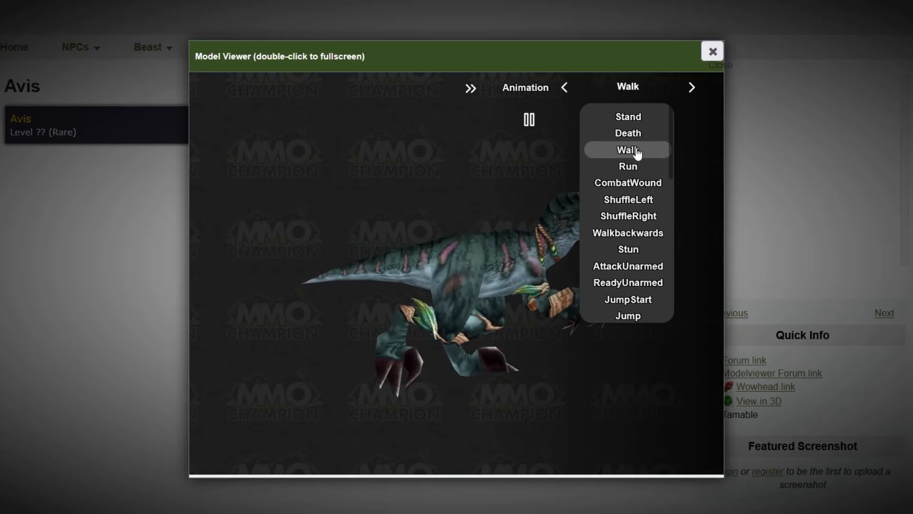
- Switch to the browser's 3D model viewer and choose the raptor's Walk animation
left_click(626, 147)
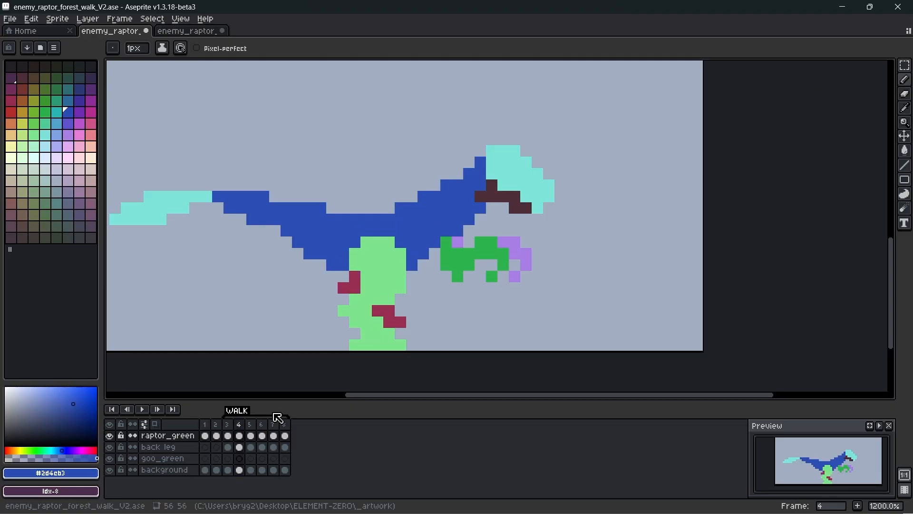
- In Aseprite, shift the raptor's head in frame 5 down by one pixel and play the walk to check the bob
left_click(250, 424)
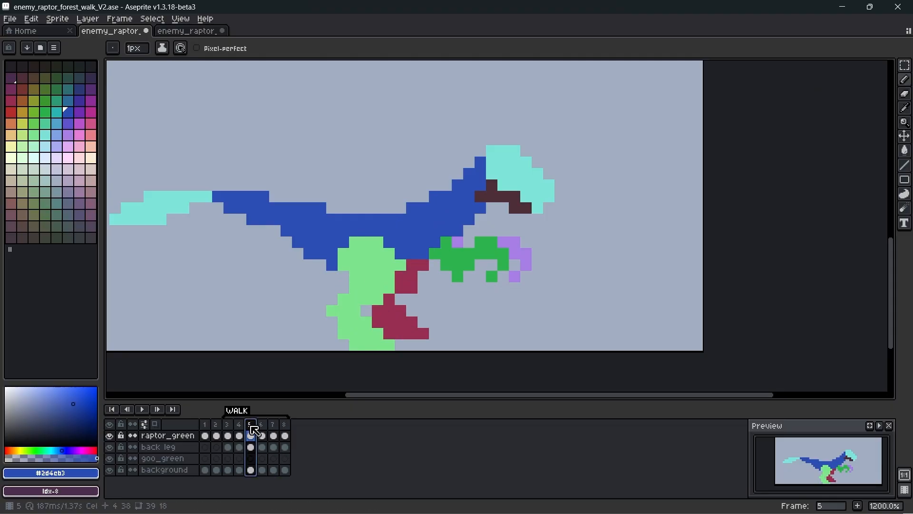
key("Return")
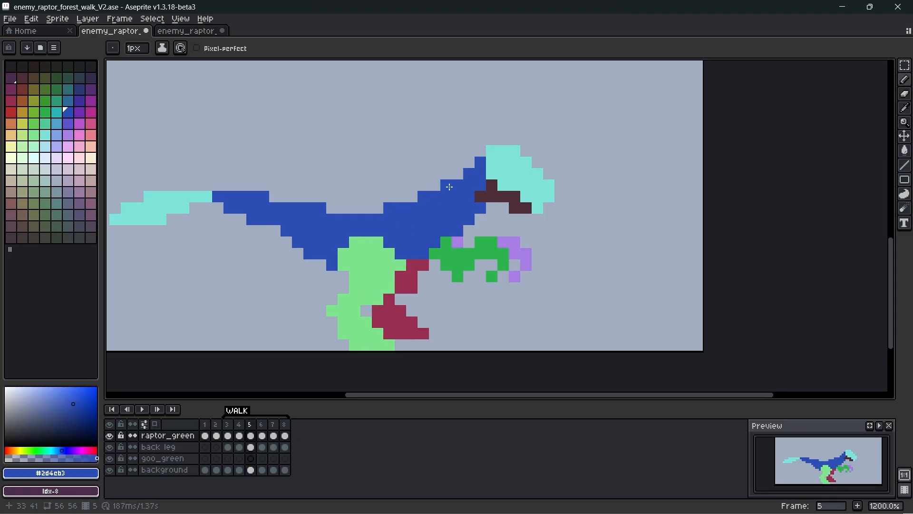
left_click(142, 409)
key("Return")
key("m")
left_click_drag(480, 150, 549, 208)
key("Down")
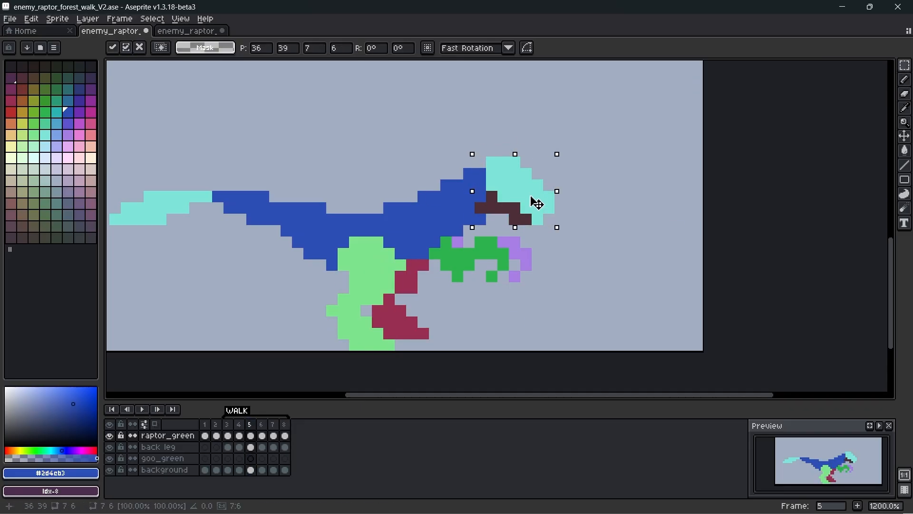
key("Up")
key("Down")
left_click(617, 197)
key("b")
key("Return")
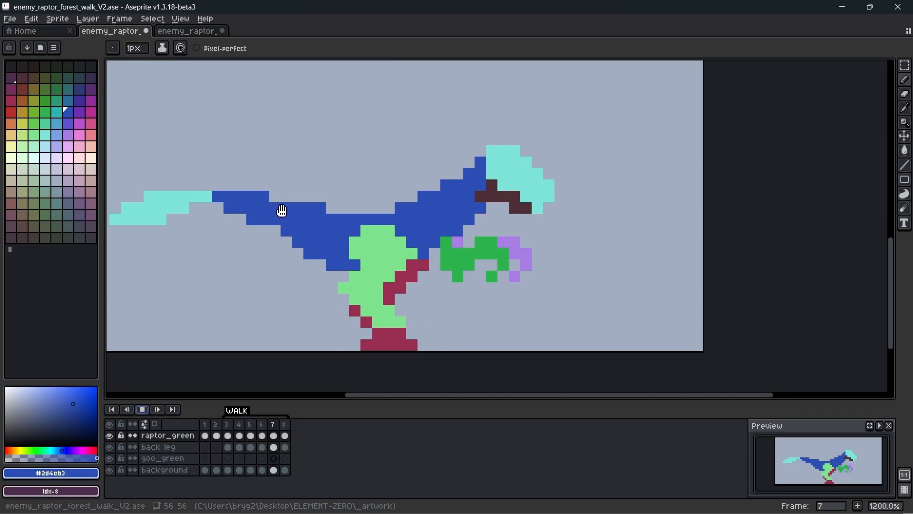
- Shift the dark brown mouth in frame 4 down by one pixel
key("Return")
key("m")
left_click_drag(492, 186, 525, 208)
key("Down")
left_click(906, 101)
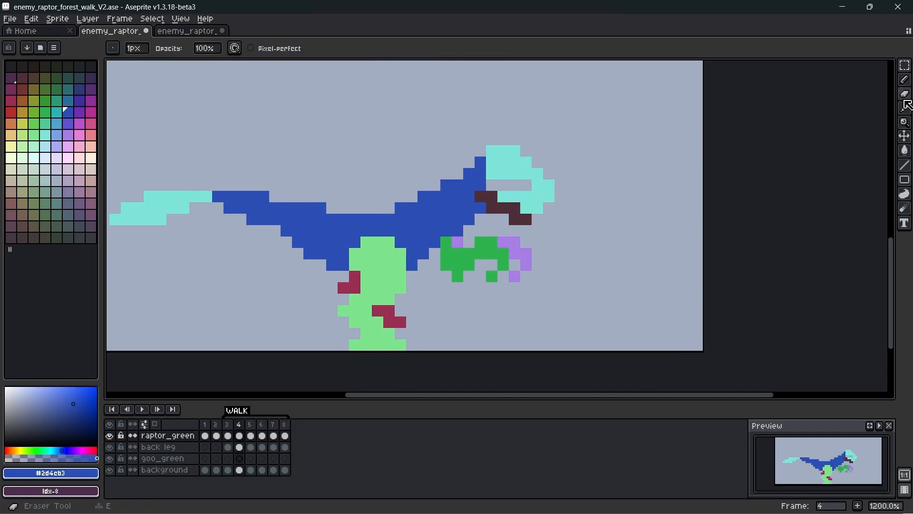
left_click(558, 185)
key("b")
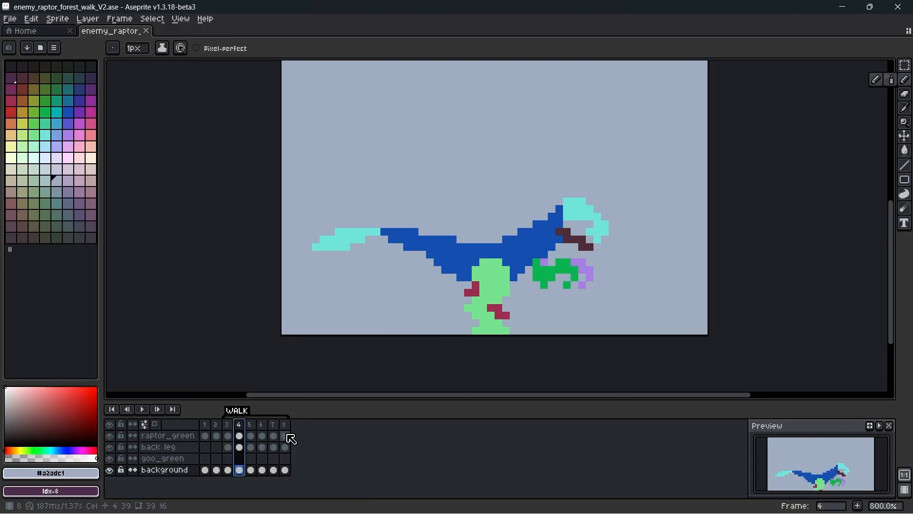
- Fill the gap above the mouth in frame 4 with the head's turquoise on raptor_green, comparing the head across the walk frames
left_click(175, 436)
left_click(595, 220, "alt")
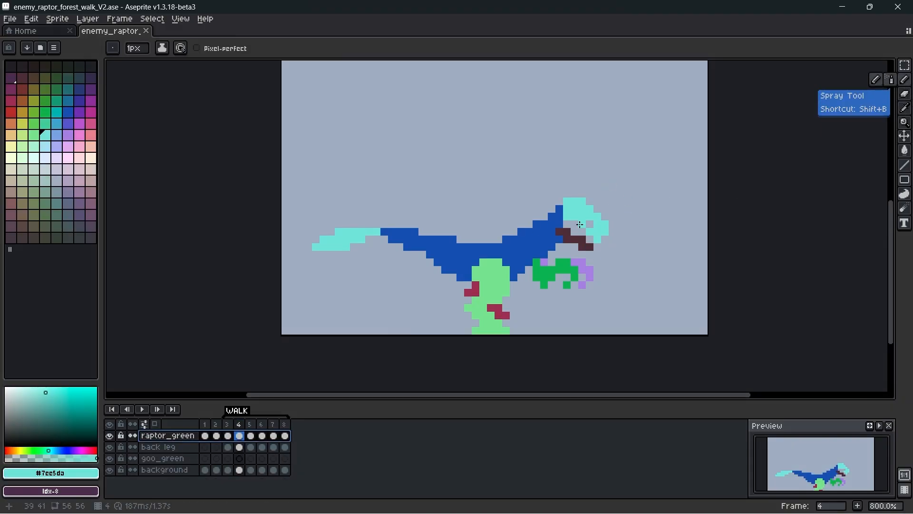
left_click(227, 425)
left_click(238, 426)
left_click(250, 426)
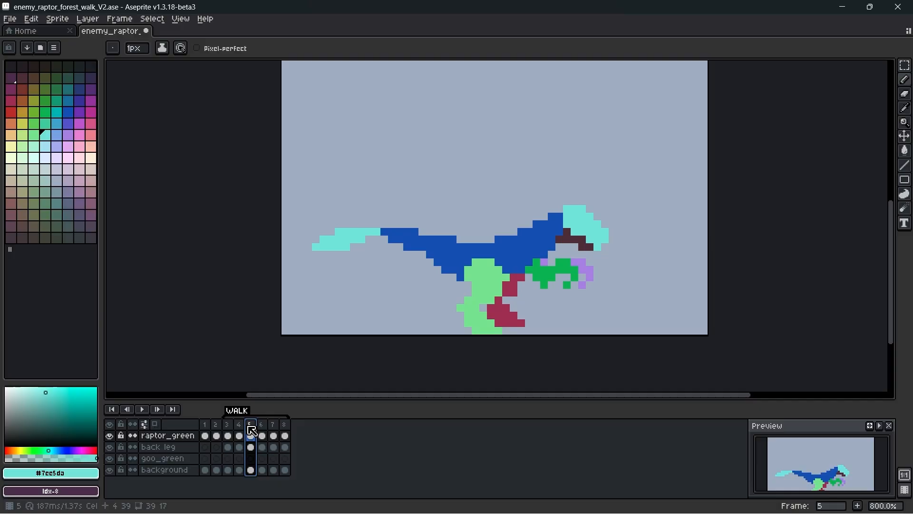
left_click(261, 426)
left_click(270, 426)
left_click(239, 425)
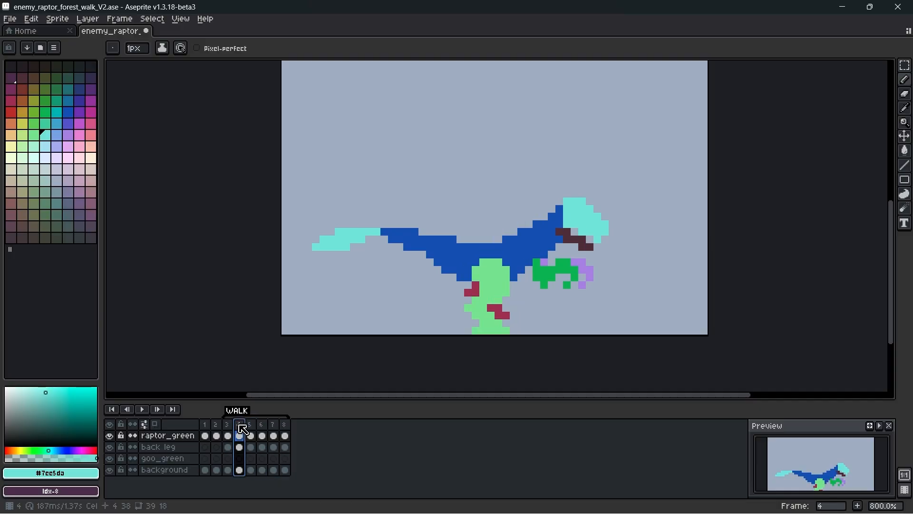
- Shift the dark brown mouth in frame 7 down by one pixel and fill the gap above it with turquoise, as in frame 4
left_click(274, 426)
left_click(904, 65)
scroll(618, 245, "up", 1)
left_click_drag(534, 208, 571, 231)
key("Down")
left_click(656, 246)
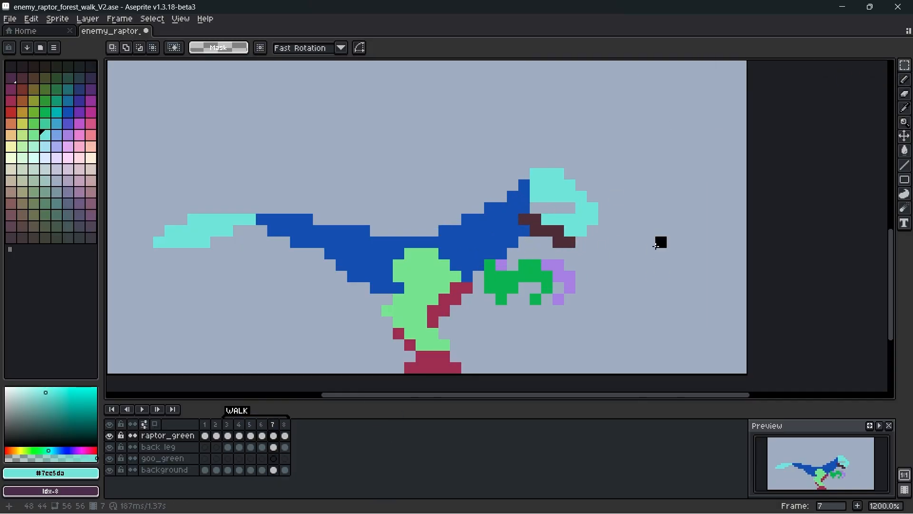
left_click(239, 425)
left_click(273, 425)
- Play back the walk animation at different zoom levels to check the head and leg motion
key("Return")
scroll(528, 245, "down", 1)
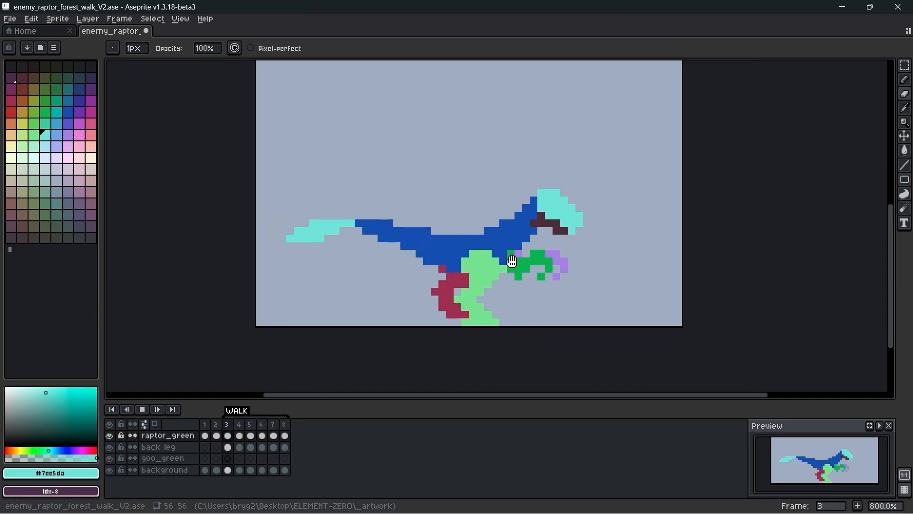
scroll(511, 262, "up", 1)
left_click_drag(510, 263, 587, 249)
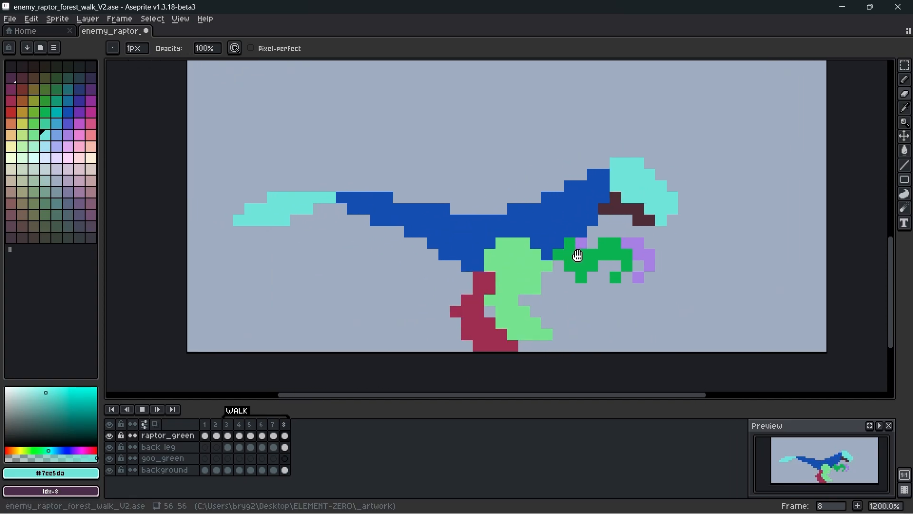
scroll(588, 252, "down", 2)
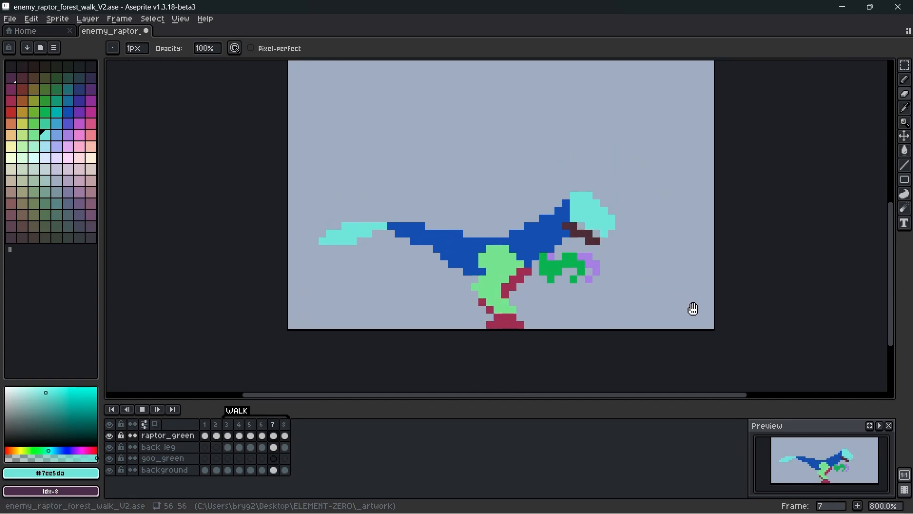
key("Return")
scroll(700, 185, "up", 1)
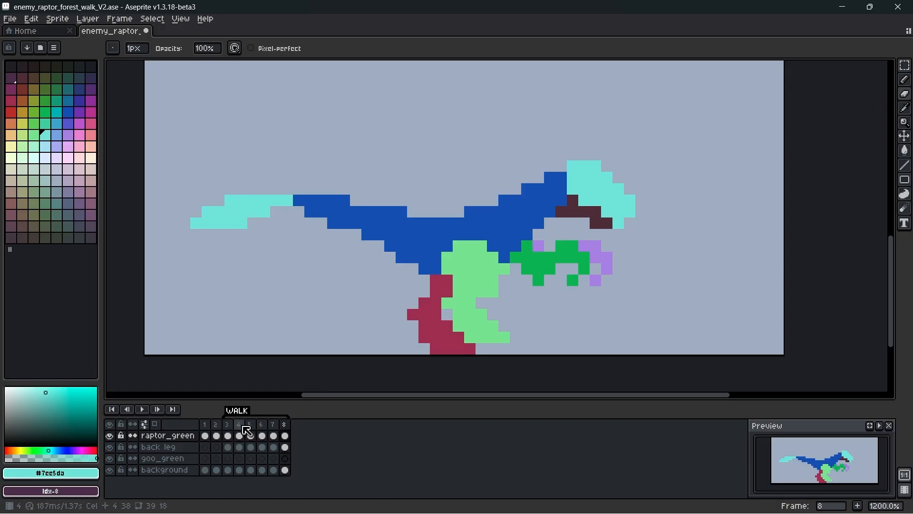
- Add a new layer named "back claw" directly below the back leg layer
left_click(261, 470)
key("shift+n")
double_click(171, 458)
type("back claw")
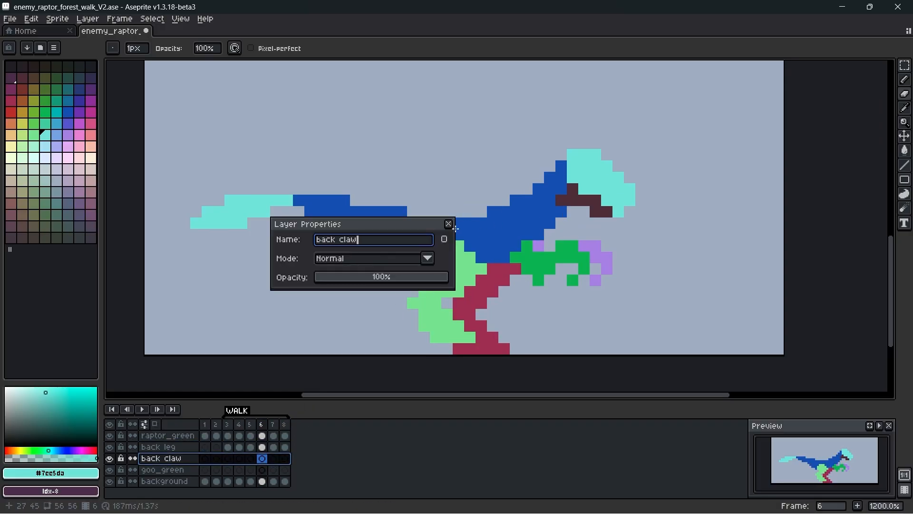
key("Return")
- Move the purple back claw in frame 3 from raptor_green onto the back claw layer, and undo the last transformation of the green claw
left_click(274, 459)
left_click(227, 459)
key("w")
scroll(718, 281, "up", 1)
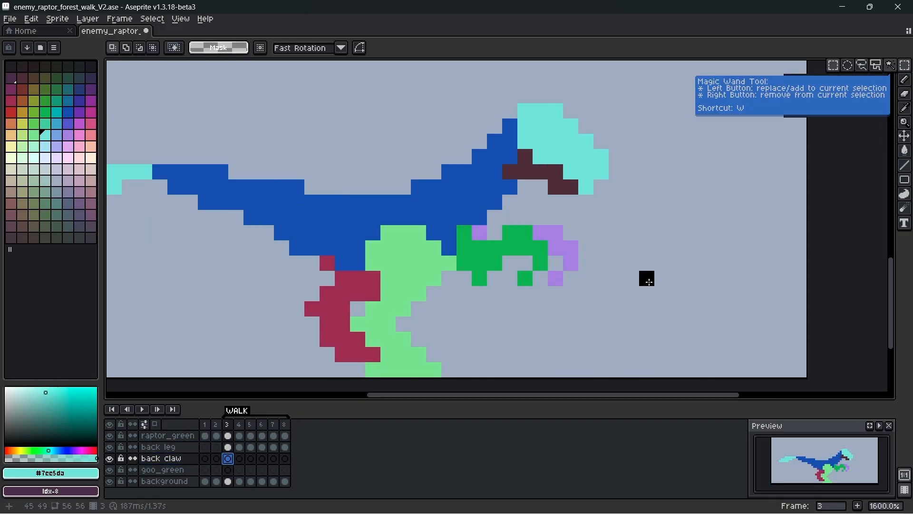
left_click(162, 436)
key("ctrl+z")
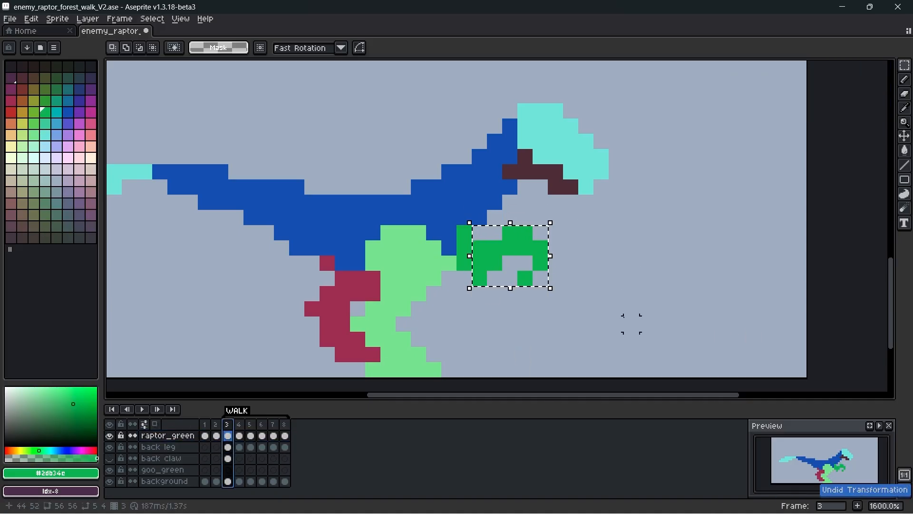
- Toggle the background layer's visibility and compare the green front claw in frame 3 with the neighbouring frames
left_click(109, 482)
left_click(110, 483)
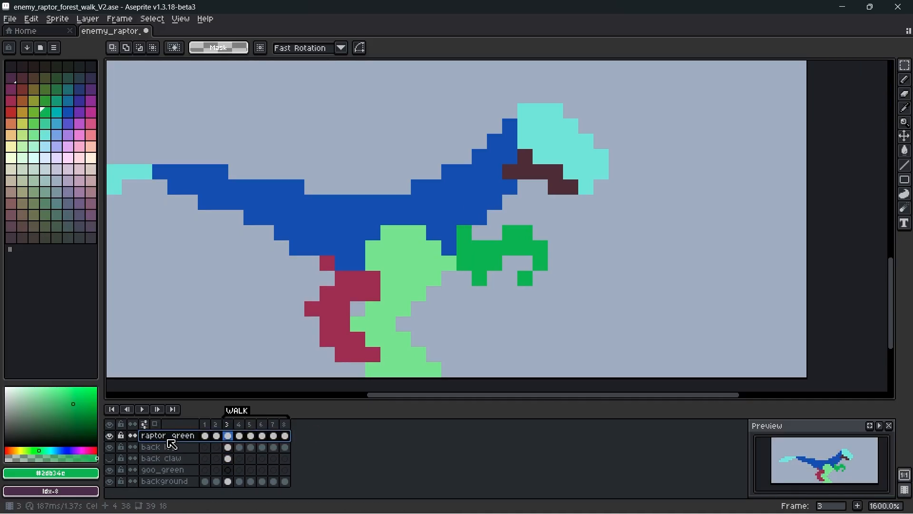
left_click(217, 424)
left_click(229, 424)
left_click(239, 425)
left_click(229, 426)
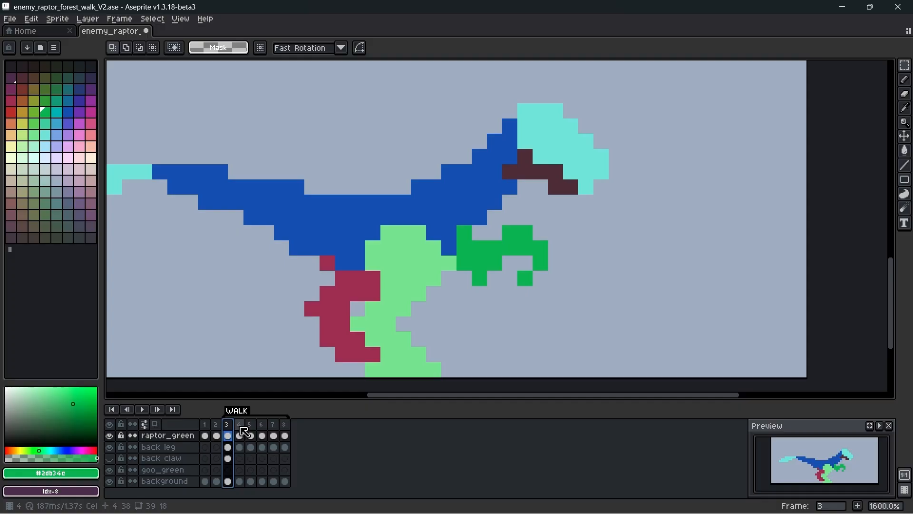
- Raise the green front claw in frame 3 by one pixel and play back the walk
left_click_drag(479, 278, 540, 233)
key("Up")
left_click(646, 263)
key("Return")
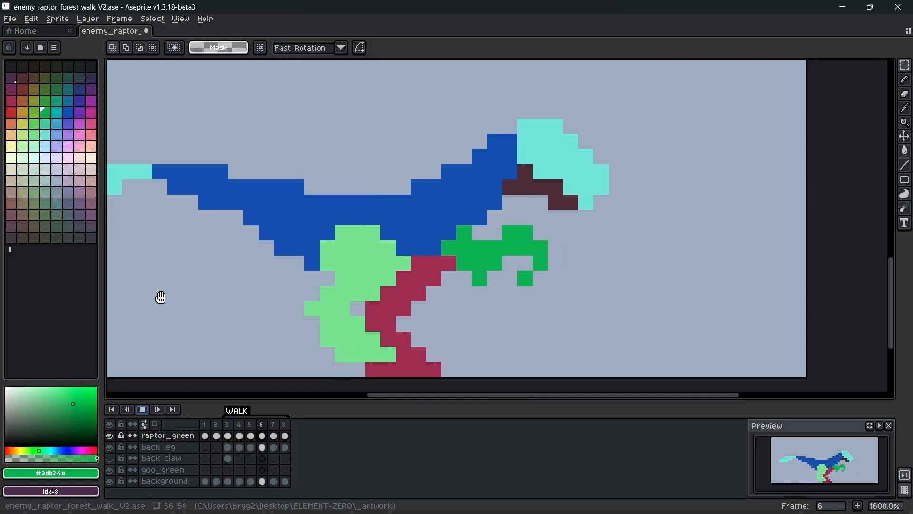
- Paste a copy of frame 5's green claw onto the back claw layer, shifted two pixels forward, and fill it with purple #a87ee5
key("b")
left_click(251, 424)
left_click(262, 424)
left_click(253, 425)
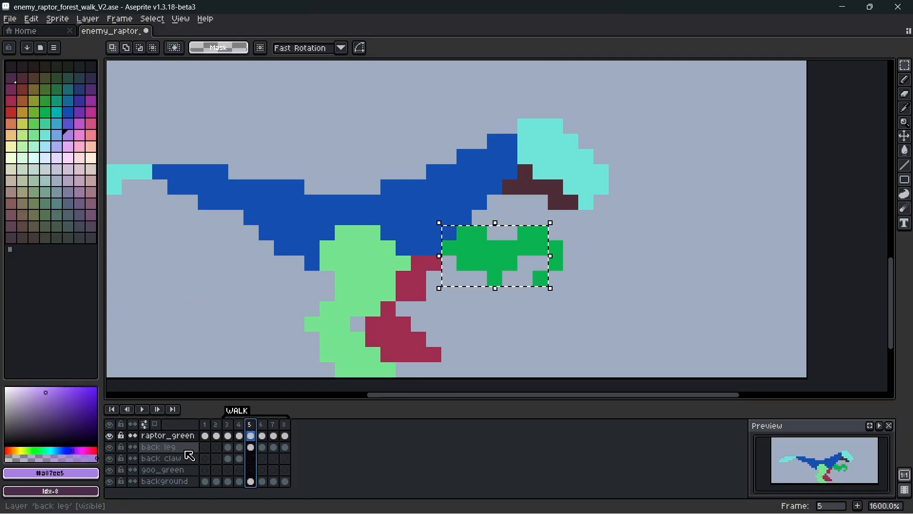
left_click(187, 458)
key("ctrl+v")
left_click(905, 150)
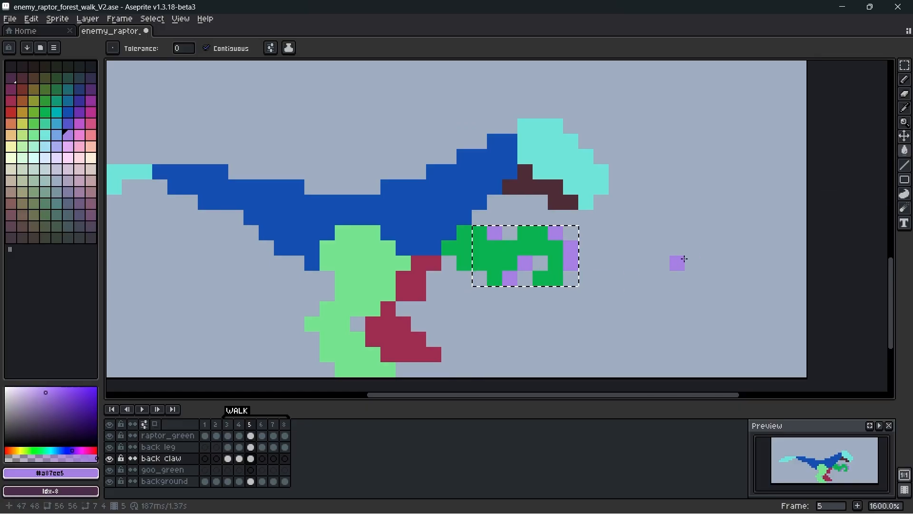
key("ctrl+d")
key("Return")
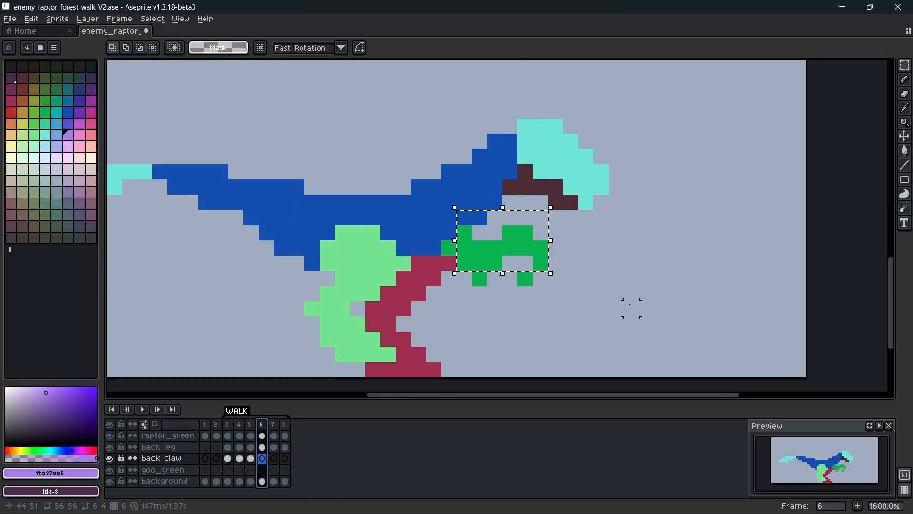
- Paste frame 6's claw onto the back claw layer two pixels forward, fill it purple, and check it against frame 3 in playback
key("ctrl+v")
key("Right")
key("Right")
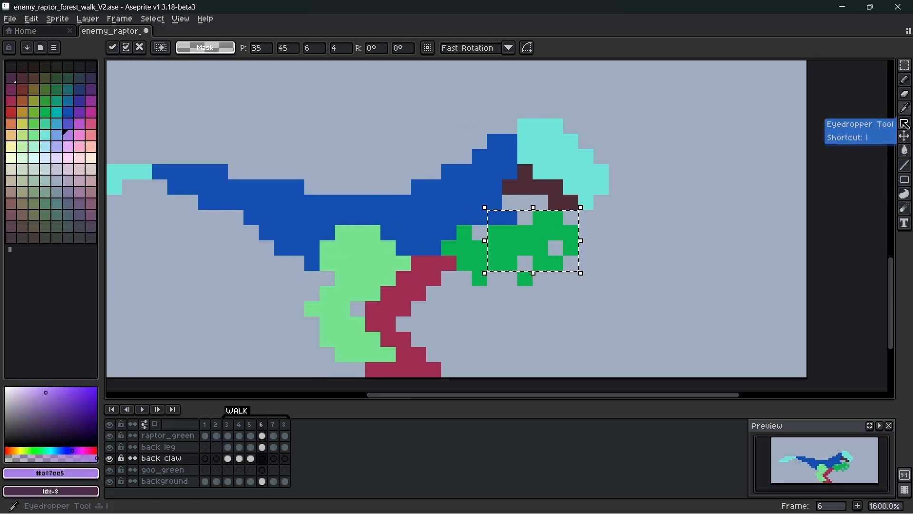
left_click(905, 150)
left_click(555, 232)
left_click(261, 425)
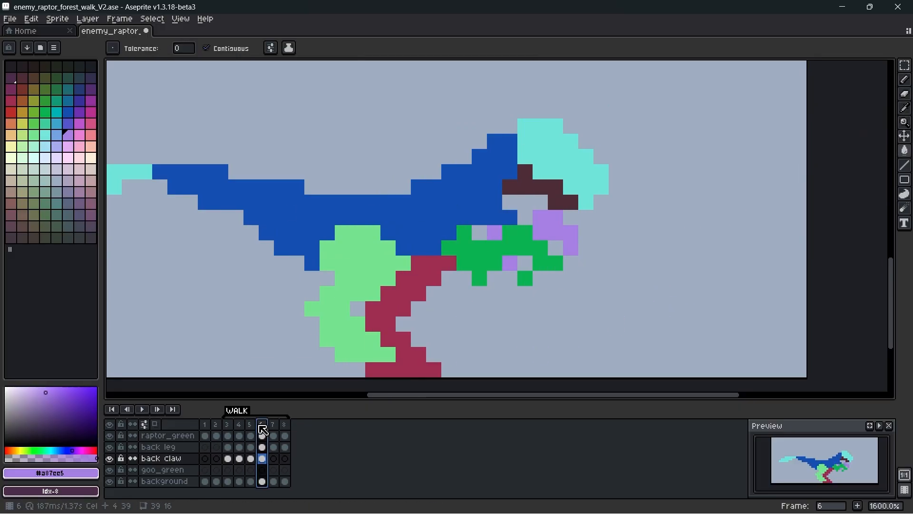
left_click(227, 424)
key("Return")
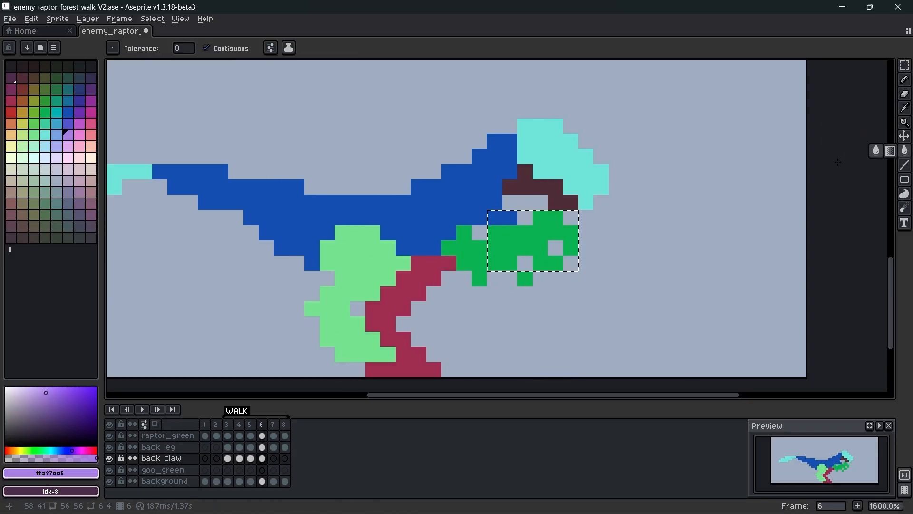
left_click(261, 426)
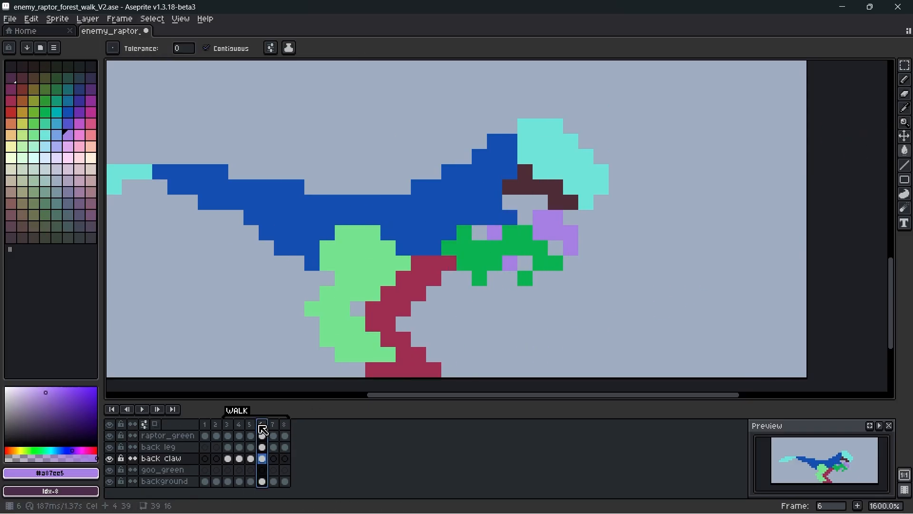
key("ctrl+v")
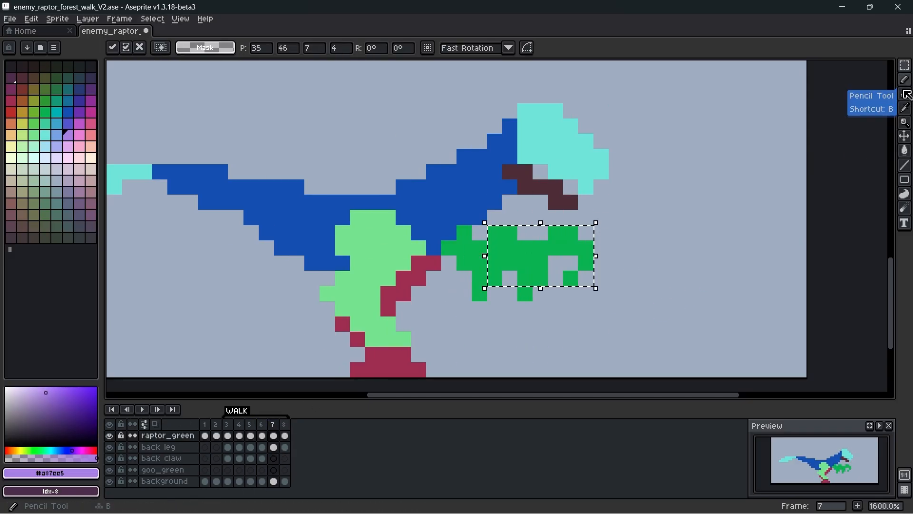
left_click(905, 150)
left_click(571, 249)
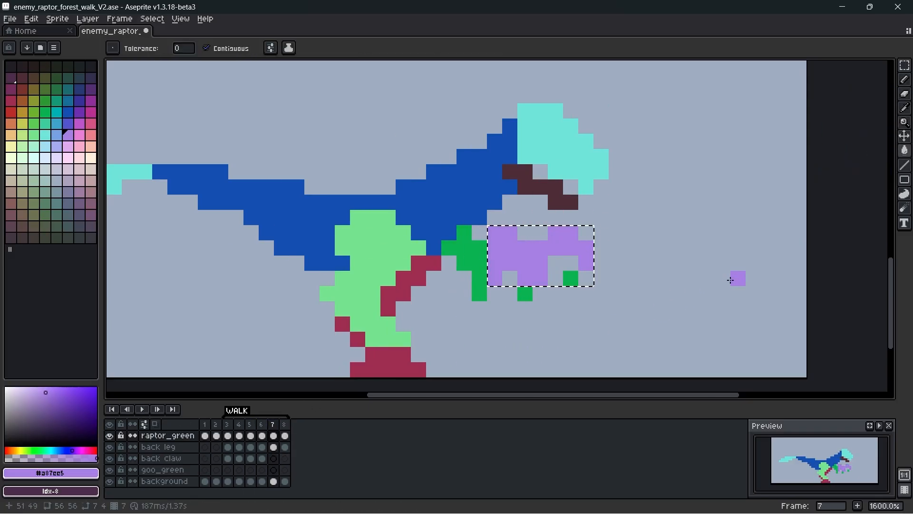
key("ctrl+z")
key("ctrl+z")
- Paste frame 7's claw onto the back claw layer, shift it two pixels forward, fill it purple, and compare it with frame 6
left_click(191, 460)
key("ctrl+v")
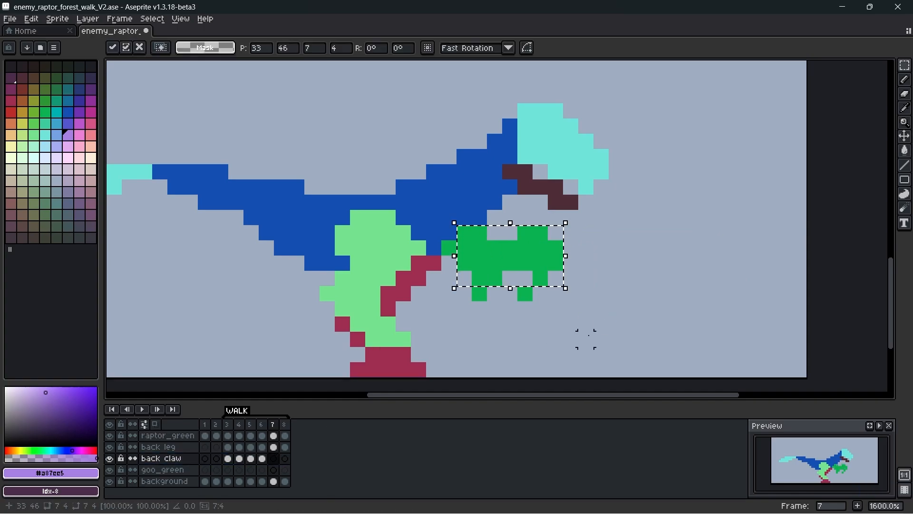
key("Right")
key("Right")
left_click(590, 335)
left_click(904, 150)
left_click(574, 249)
left_click(261, 427)
left_click(275, 426)
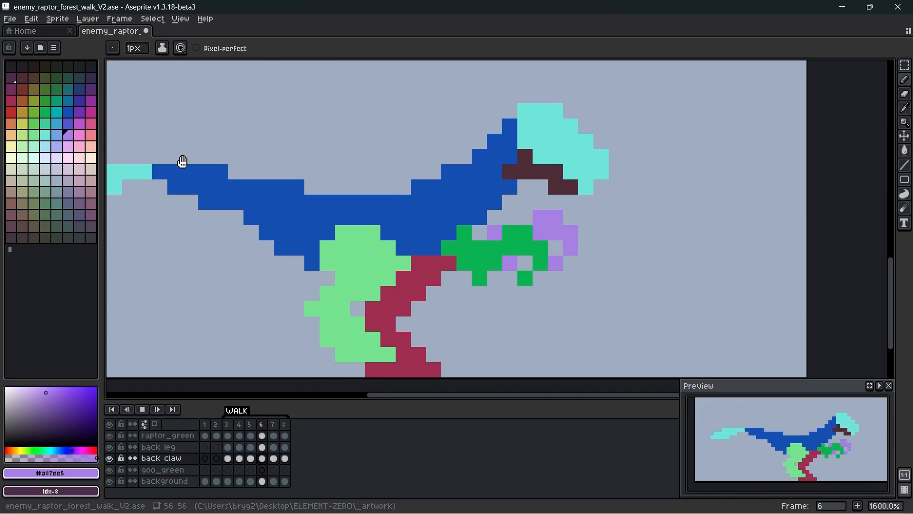
- Hide the raptor_green layer to review the back leg and back claw motion in playback, and show the layer again
left_click(228, 458)
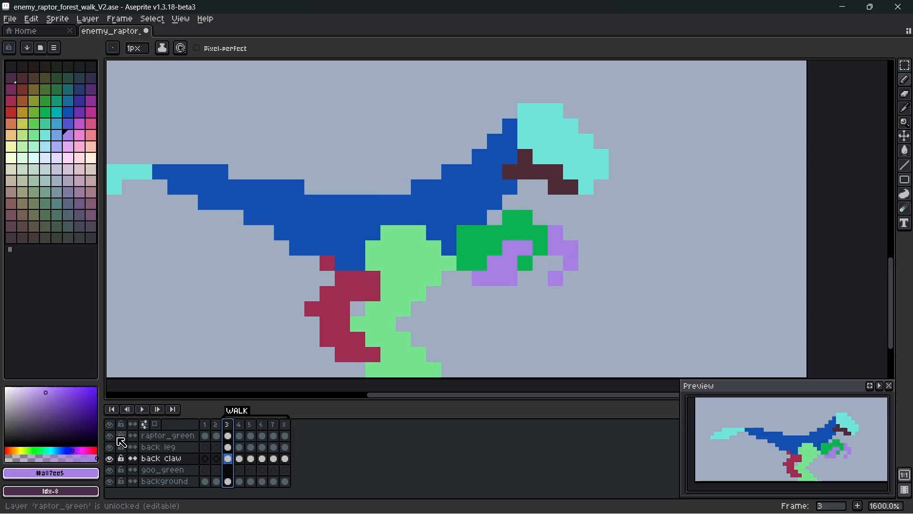
left_click(110, 435)
key("ctrl+z")
key("Return")
key("Return")
key("m")
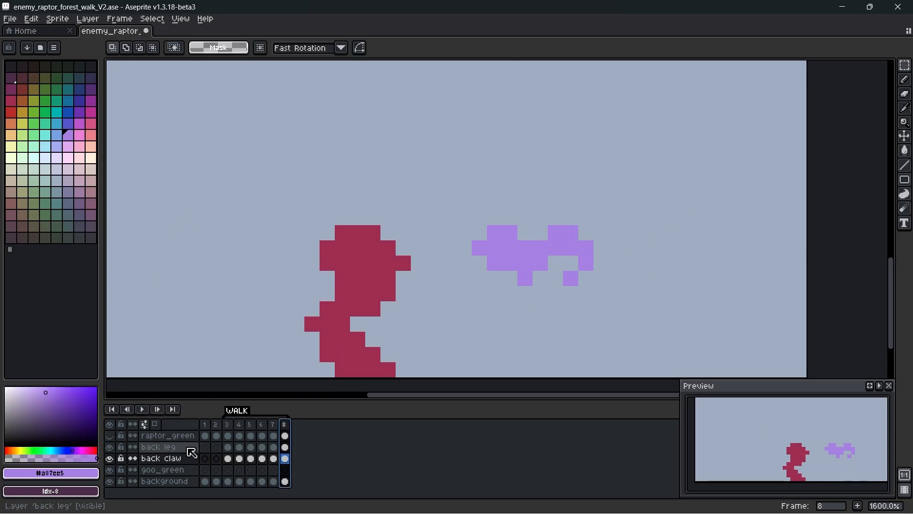
left_click_drag(110, 447, 109, 435)
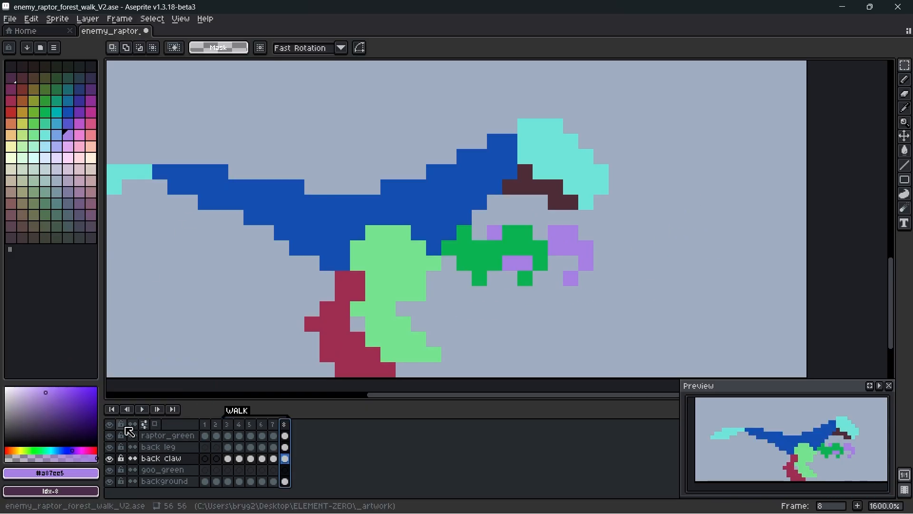
left_click(141, 410)
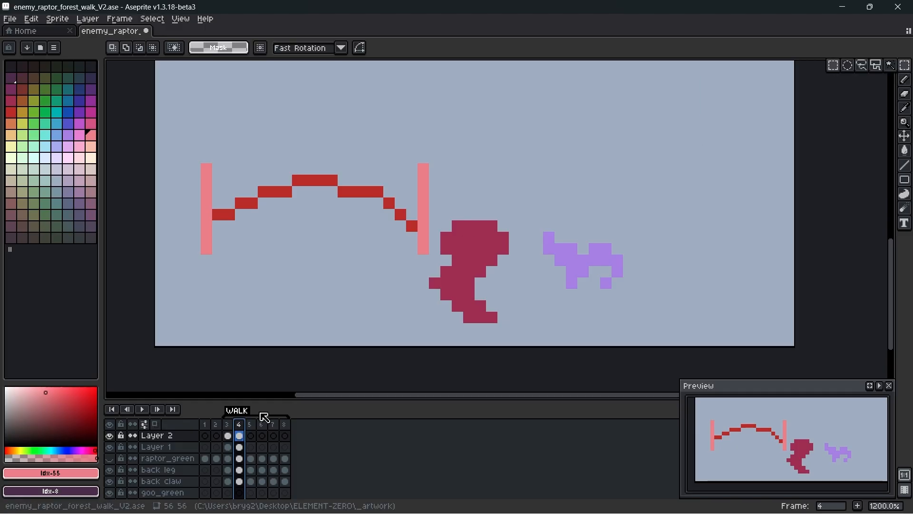
- Select the pair of pink guide bars on Layer 2 and repeat them across the remaining walk frames
left_click_drag(173, 171, 373, 220)
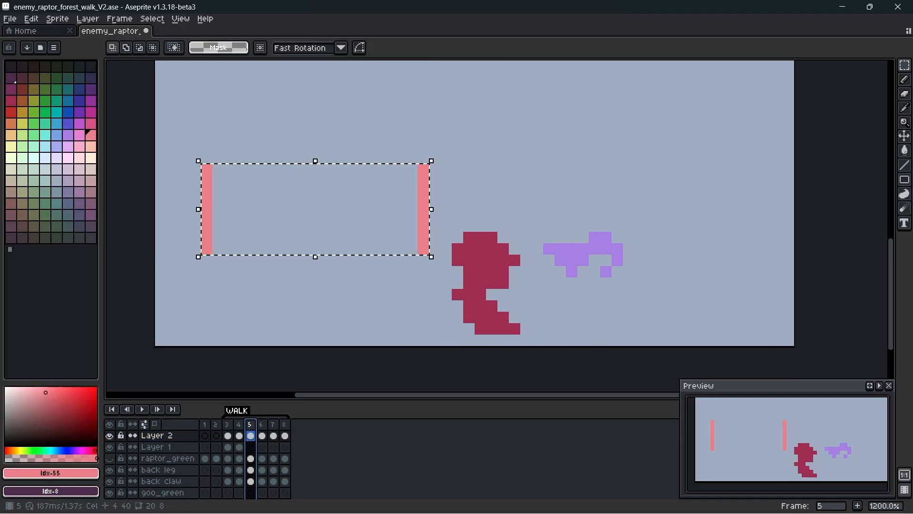
key("ctrl+d")
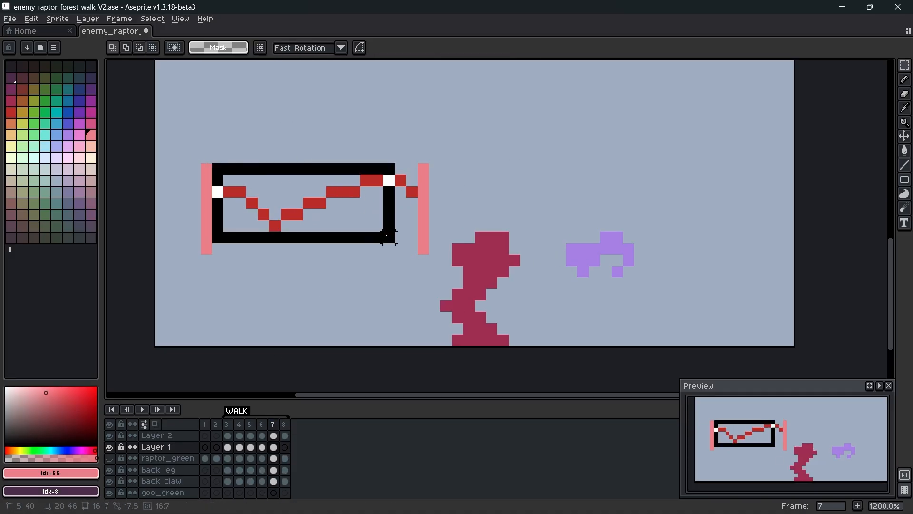
- Copy the red curve between the guide bars on Layer 1 from frame 7 to frame 8 and save the sprite
left_click_drag(387, 235, 412, 235)
key("ctrl+c")
key("Right")
key("ctrl+v")
left_click_drag(183, 192, 400, 198)
key("ctrl+s")
key("Return")
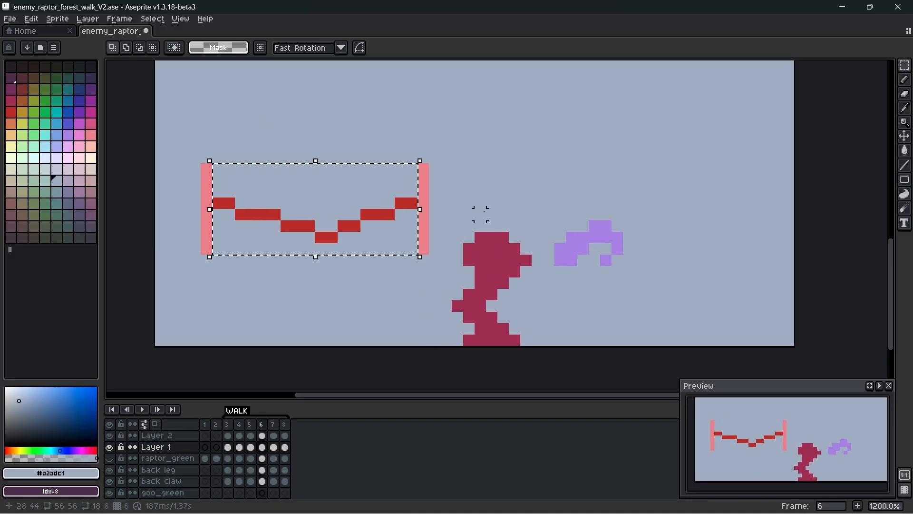
- Copy the red curve between the guide bars in frame 6 of Layer 1 and paste it into the next frame
key("ctrl+c")
key("Right")
key("ctrl+v")
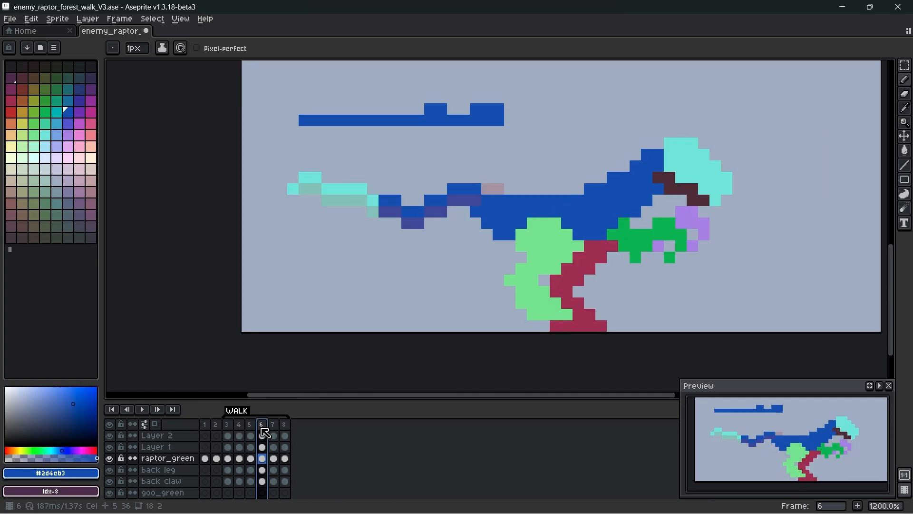
- Compare the raptor's tail poses in frames 7 and 8 and play back the tail motion
left_click(275, 427)
left_click(285, 425)
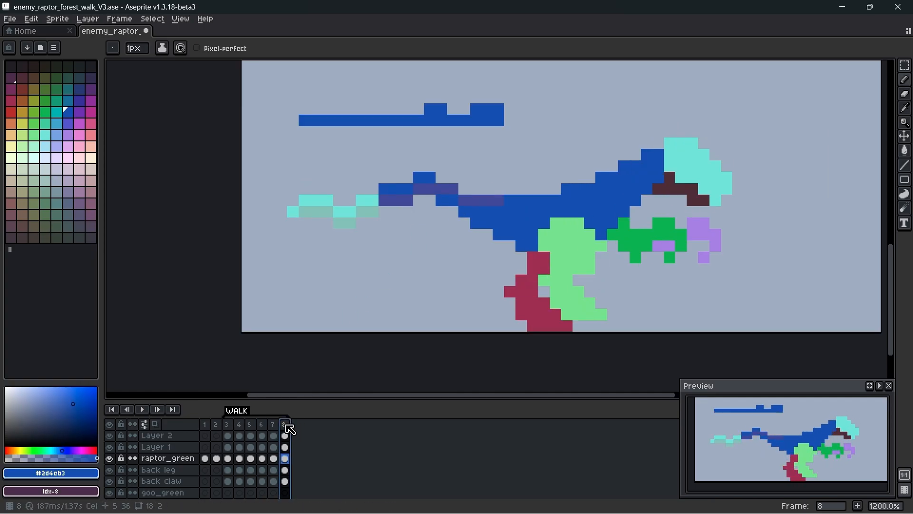
key("Return")
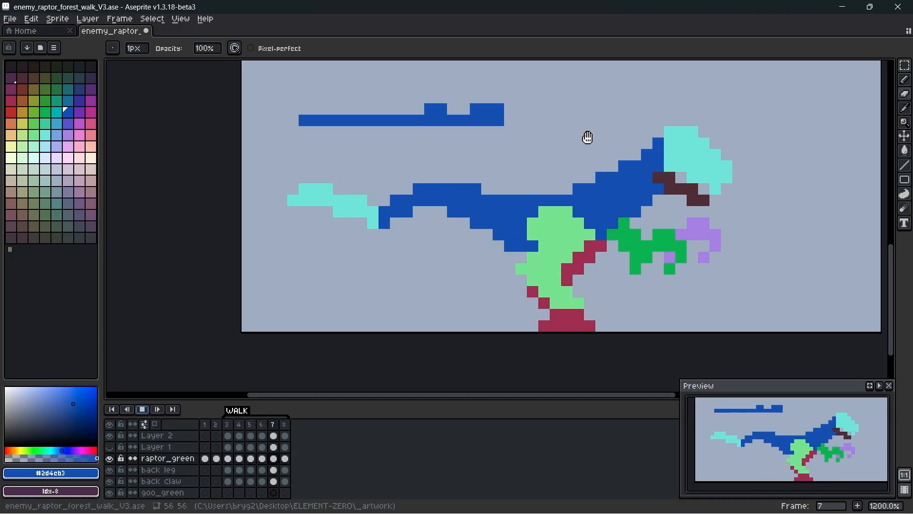
- Delete the blue tail section behind the hips on raptor_green in frames 6, 7 and 8
left_click_drag(372, 199, 499, 246)
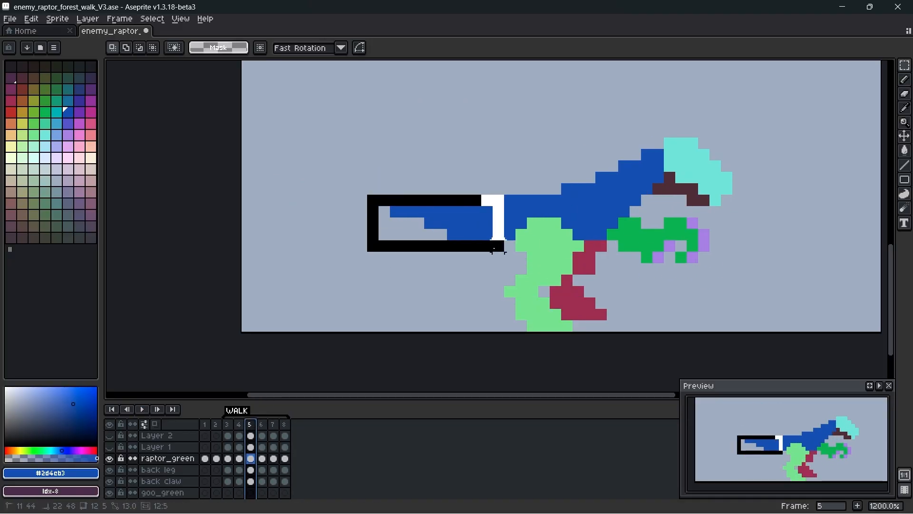
key("Delete")
key("Right")
key("Delete")
key("Right")
key("Delete")
- Copy the blue tail base from frame 5 and paste it into frame 7 of raptor_green
left_click(250, 425)
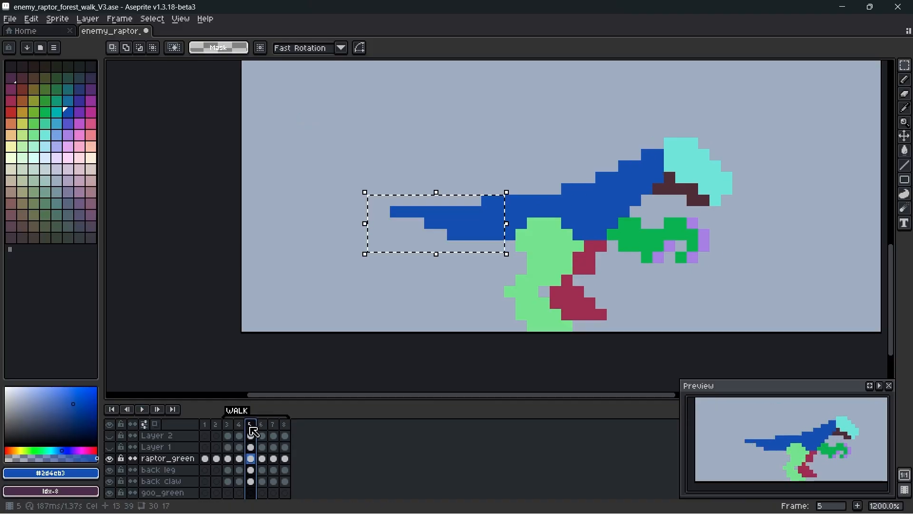
key("ctrl+c")
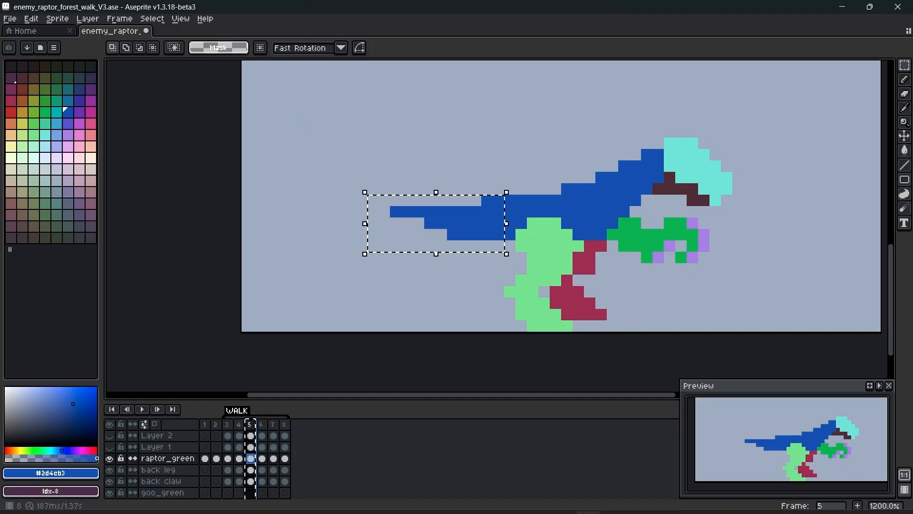
left_click(275, 426)
key("ctrl+v")
key("ctrl+d")
left_click(274, 426)
key("b")
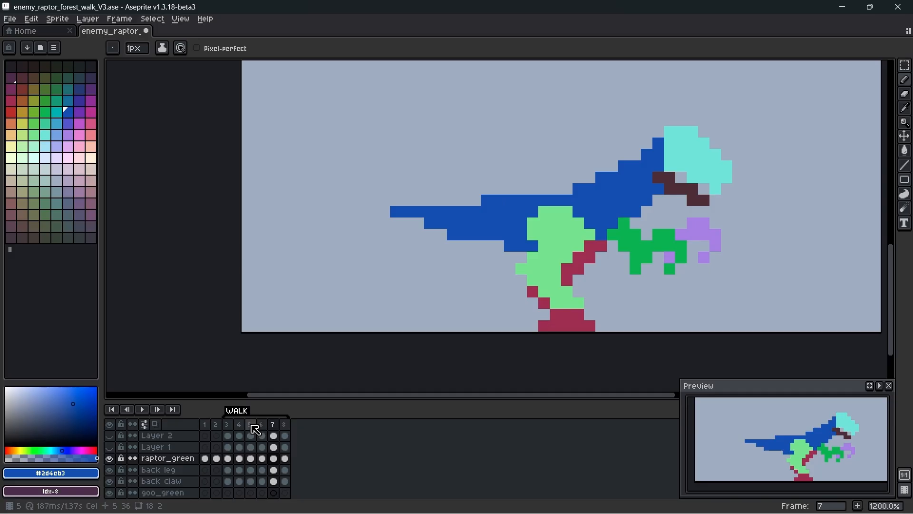
- Copy the blue tail base from frame 4, paste it into frame 8 of raptor_green, and play back the walk
left_click(239, 425)
key("m")
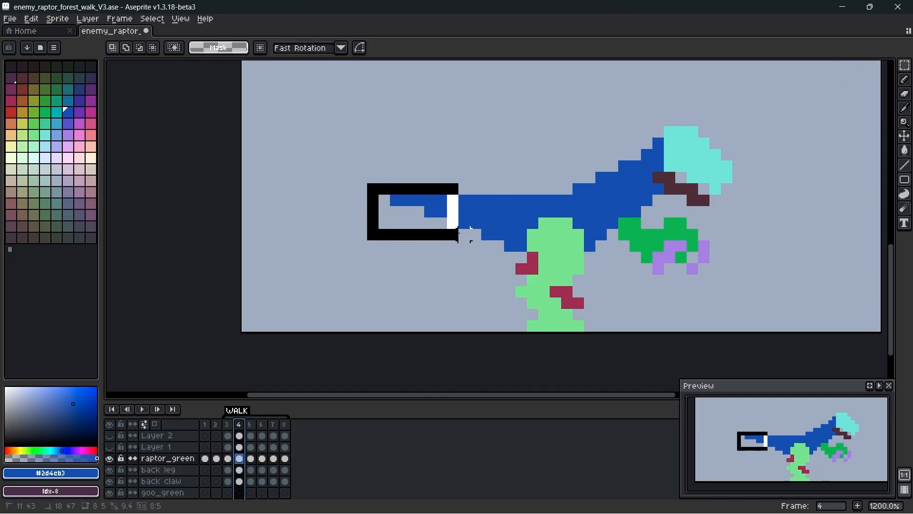
left_click_drag(492, 258, 493, 260)
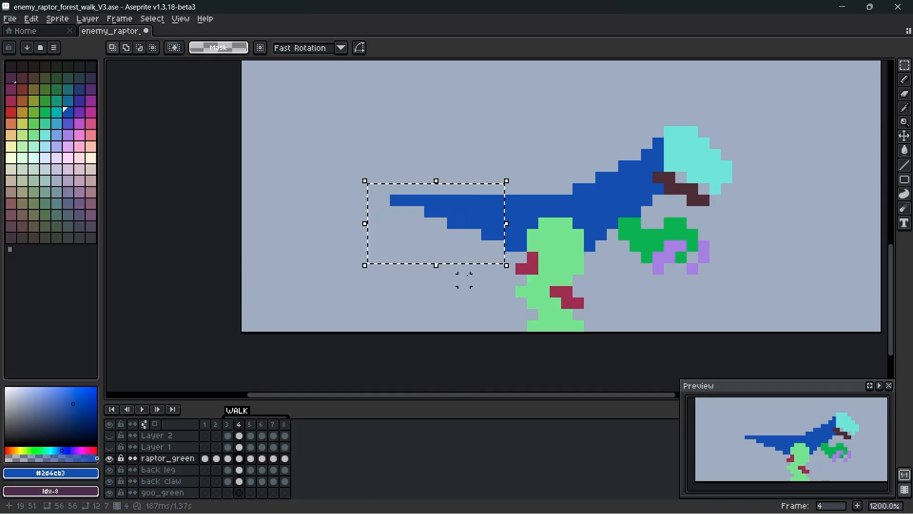
left_click(285, 424)
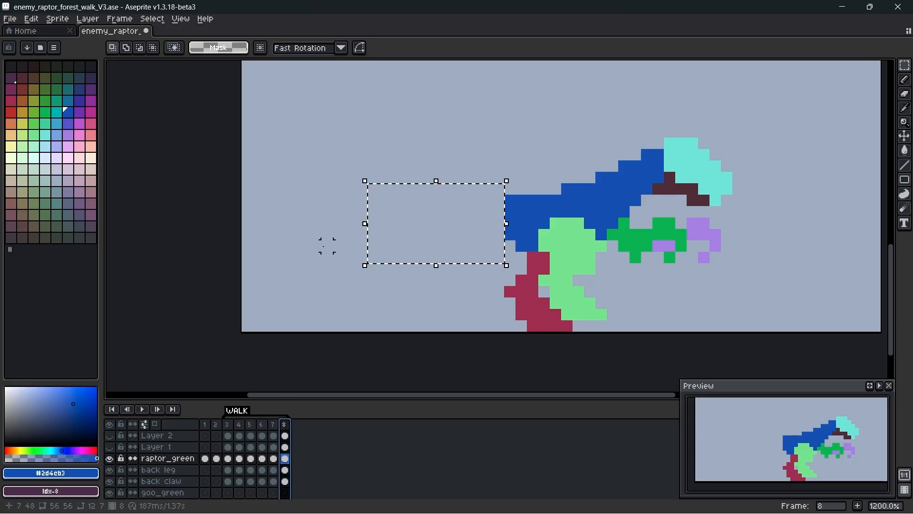
key("ctrl+v")
left_click(361, 131)
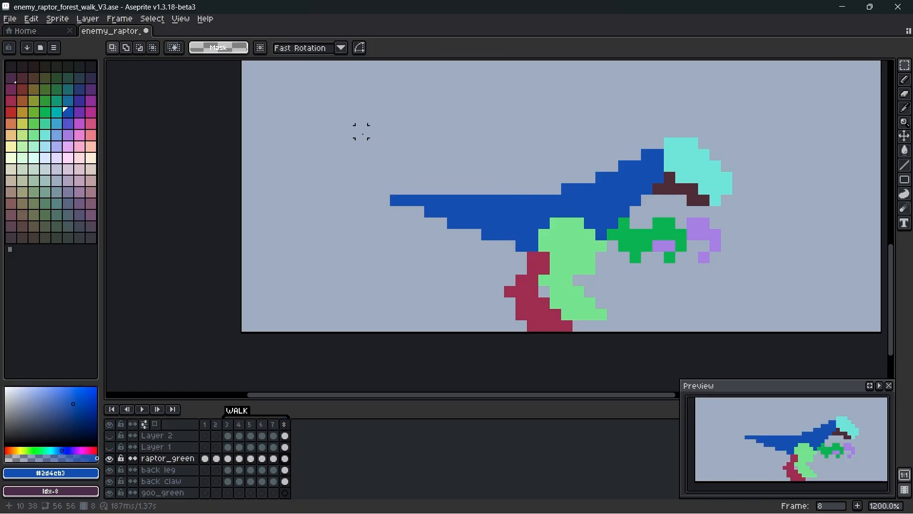
left_click(150, 410)
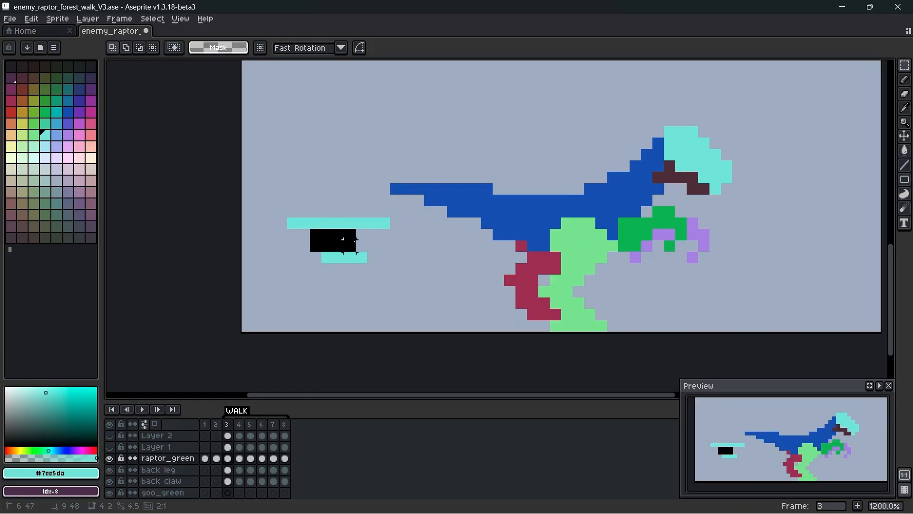
- Move the upper of the two short cyan bars in frame 3 onto the top of the long cyan tail-tip bar
left_click_drag(348, 242, 348, 231)
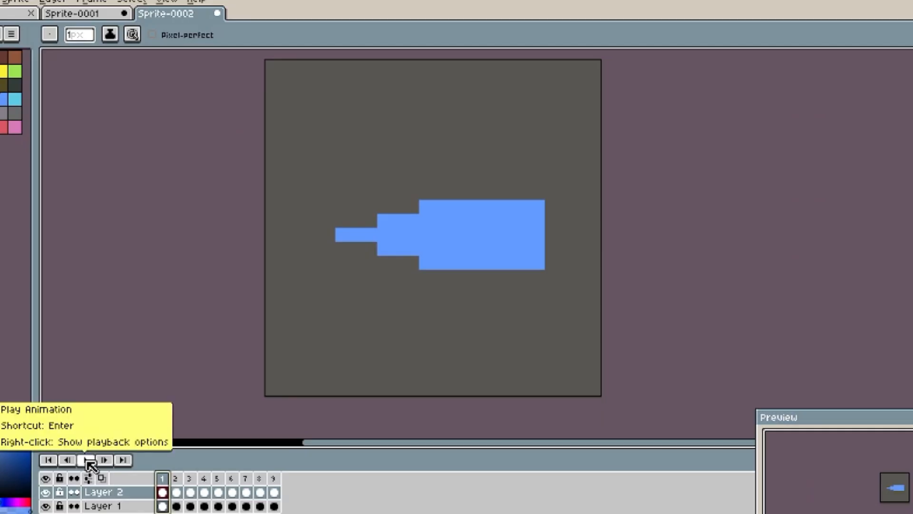
- Play back the blue segmented tail animation in Sprite-0002
left_click(85, 459)
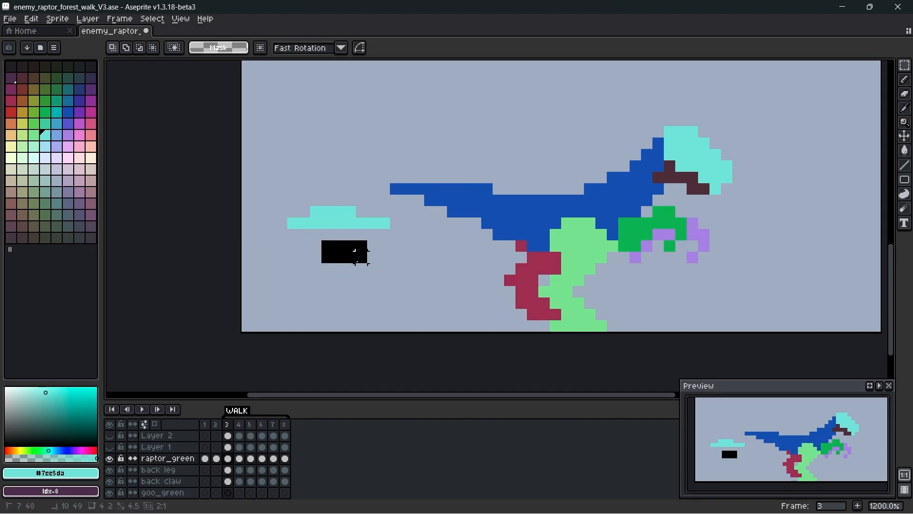
- Attach the lower short cyan bar to the underside of the long bar in frame 3, and raise the assembled tail tip one pixel
left_click_drag(360, 266, 359, 252)
left_click(350, 256)
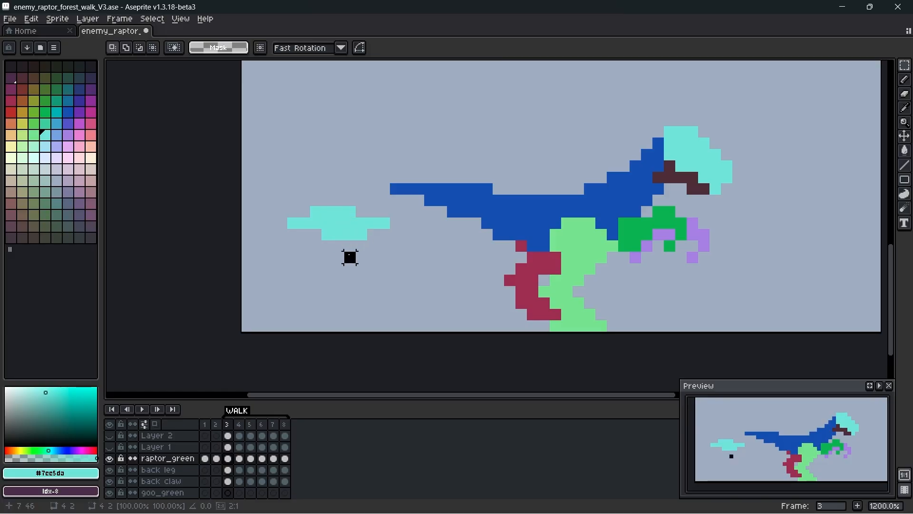
left_click_drag(371, 233, 366, 215)
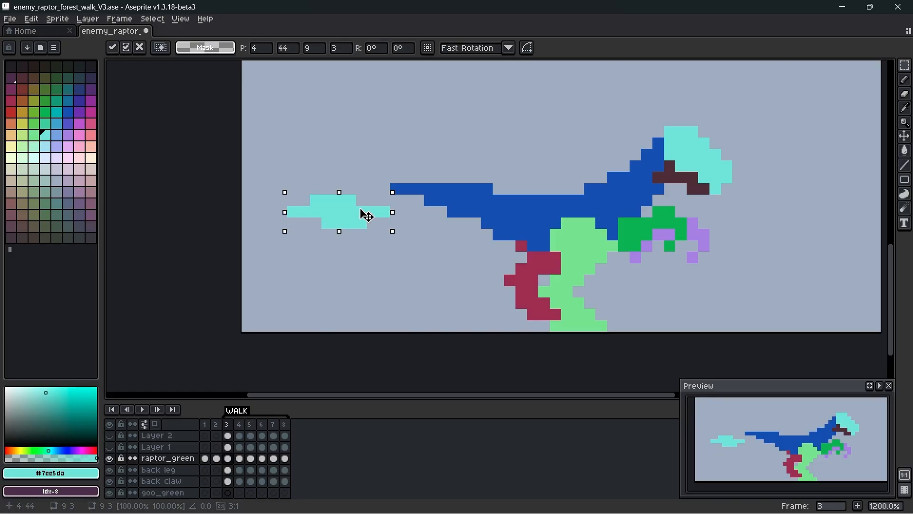
- Apply the tail-tip placement in frame 3 and play back the raptor walk
left_click(384, 258)
left_click(148, 410)
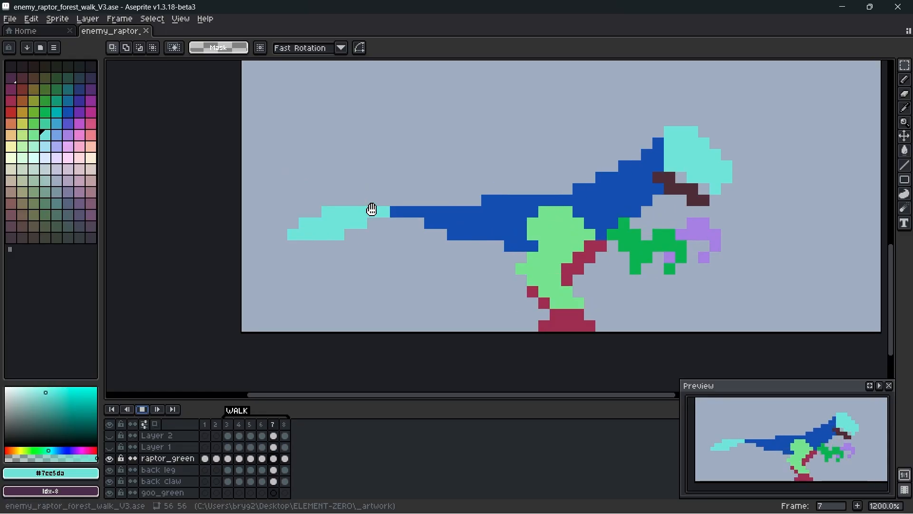
- Set up the raptor walk's sprite sheet export as a vertical strip with an output file
key("ctrl+e")
left_click(428, 245)
left_click(405, 268)
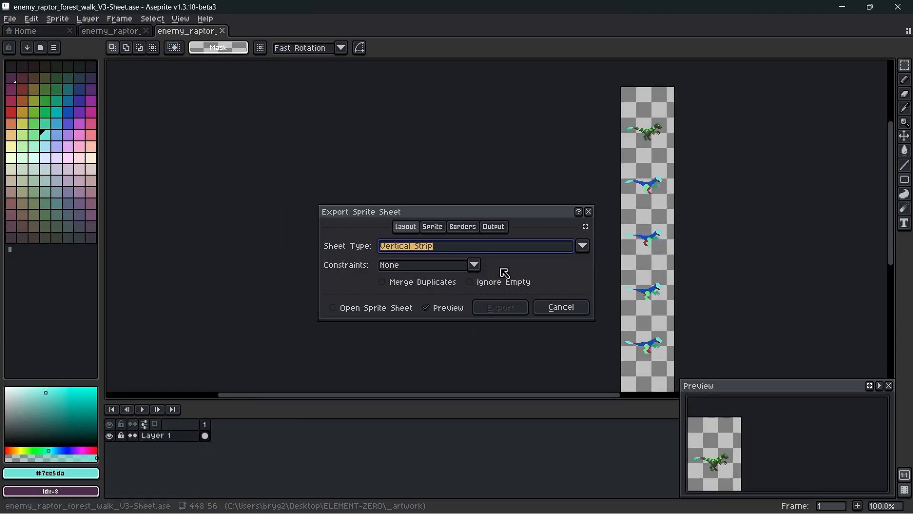
left_click(493, 226)
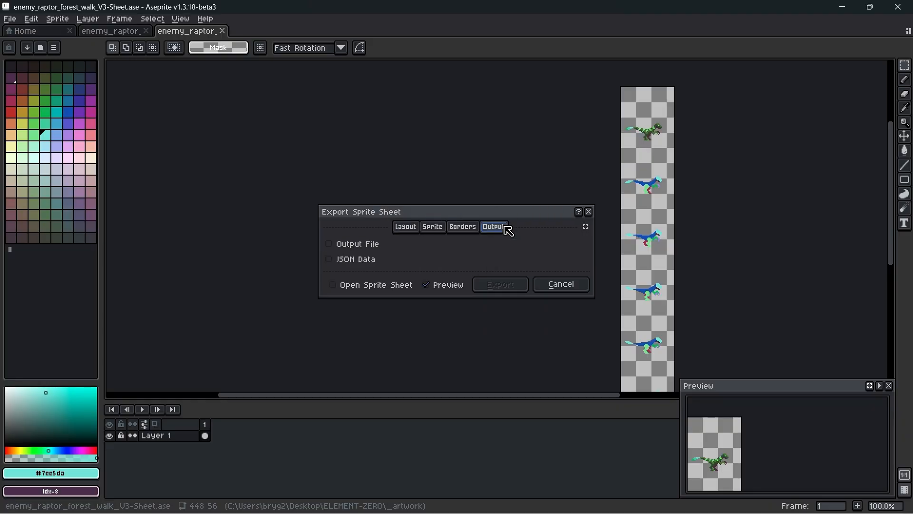
left_click(371, 245)
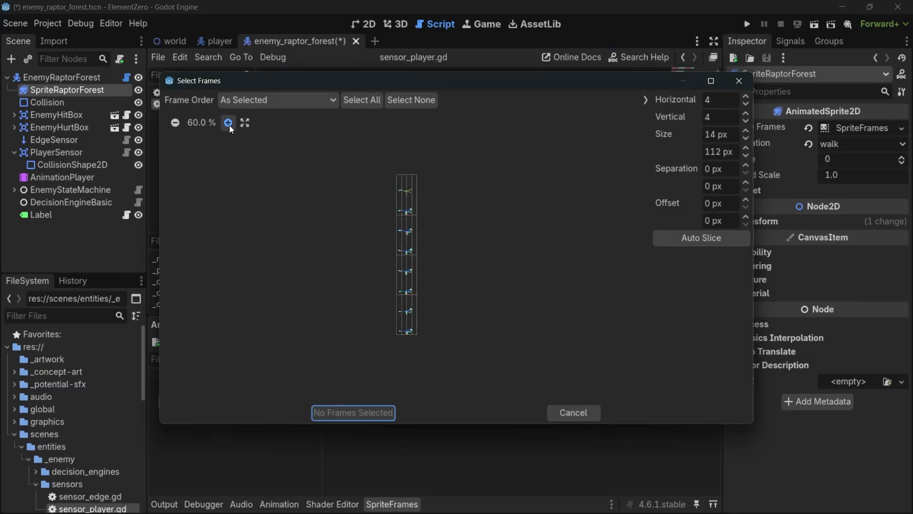
- Switch to Godot, slice the sheet into 1 horizontal and 8 vertical frames, and add frames from the third onward to the walk animation
triple_click(229, 125)
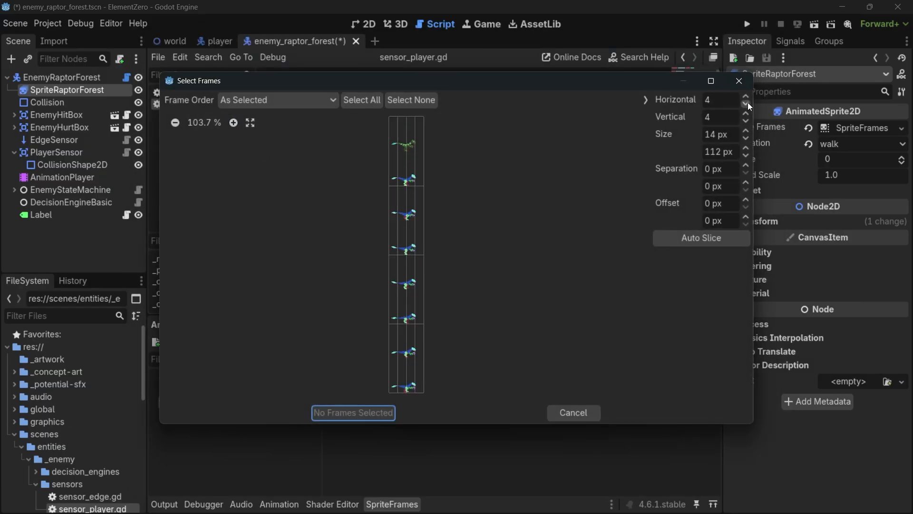
triple_click(747, 103)
left_click(747, 113)
left_click(747, 113)
left_click(747, 113)
left_click(747, 113)
left_click_drag(405, 204, 414, 239)
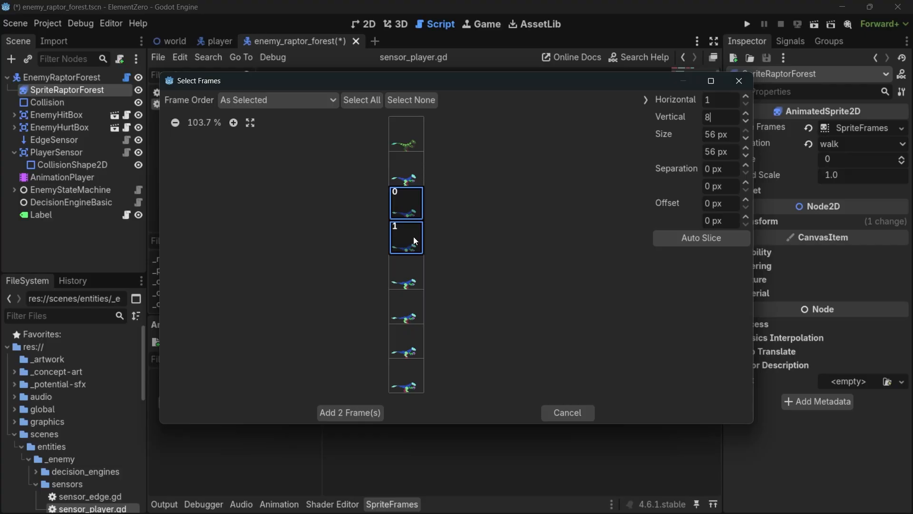
left_click(343, 411)
- Run the game and move the player around the raptor to check its walk
key("F5")
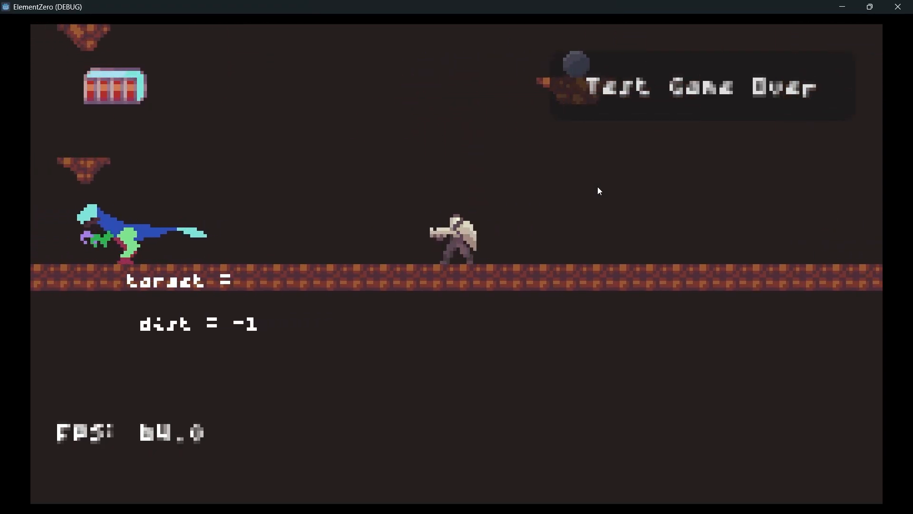
key("Left")
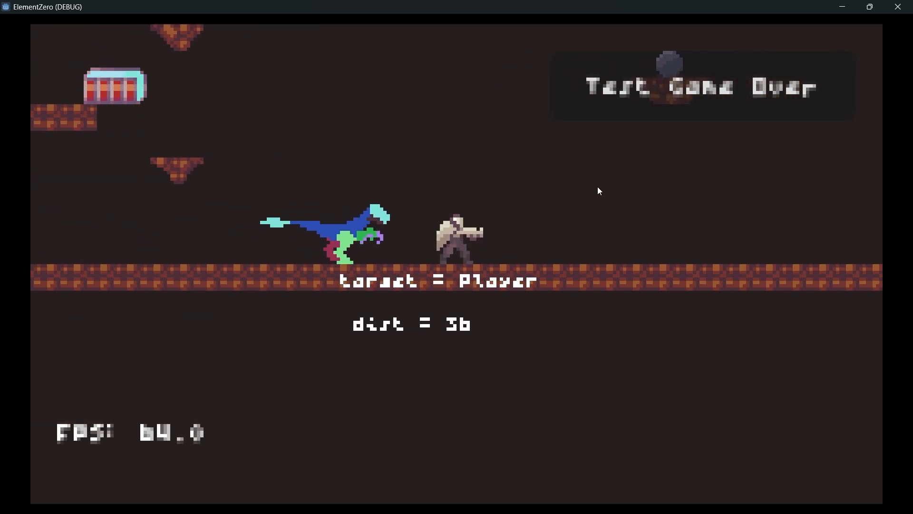
key("Right")
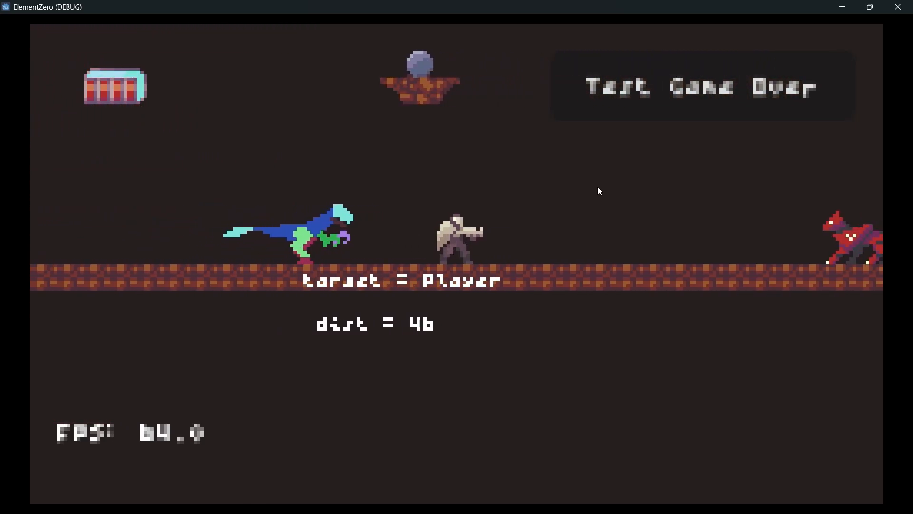
key("Right")
key("space")
key("Left")
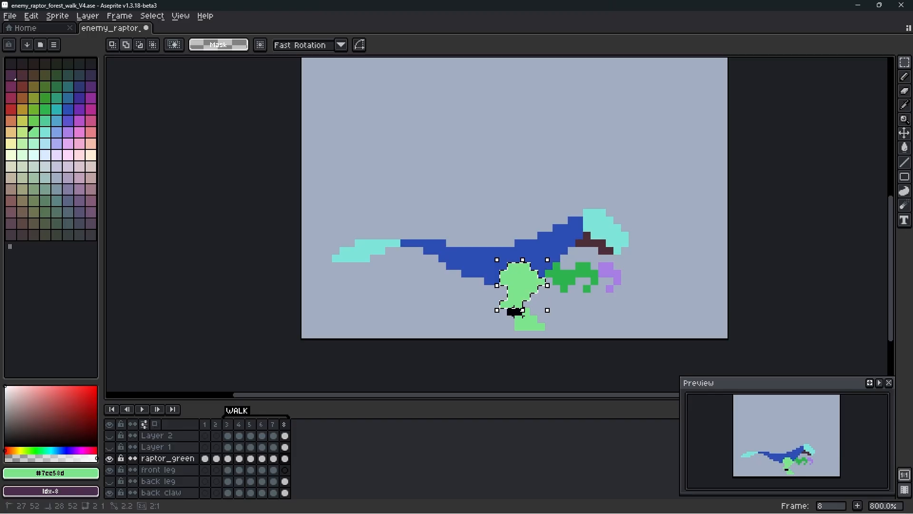
- Switch to Aseprite, transfer frame 8's green leg from raptor_green to the front leg layer, and play the walk with raptor_green hidden
left_click(284, 470)
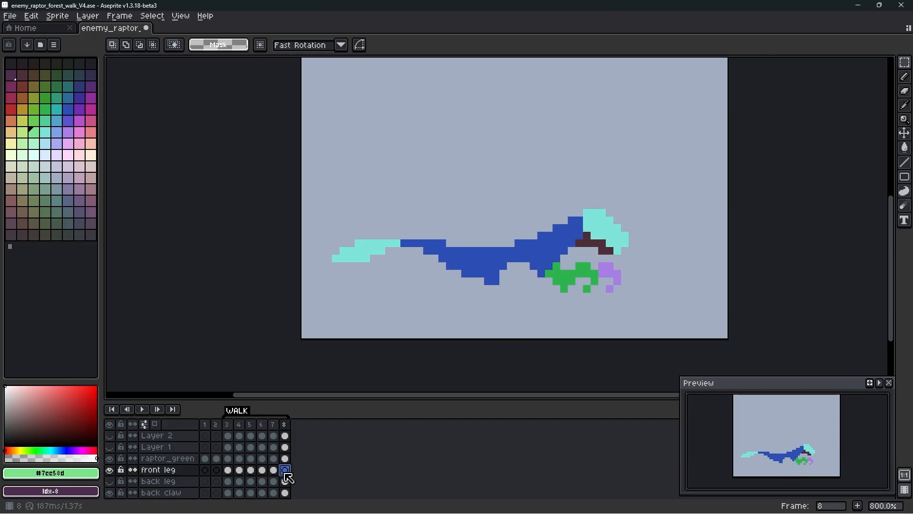
left_click(142, 410)
left_click(142, 409)
left_click(109, 458)
left_click(143, 409)
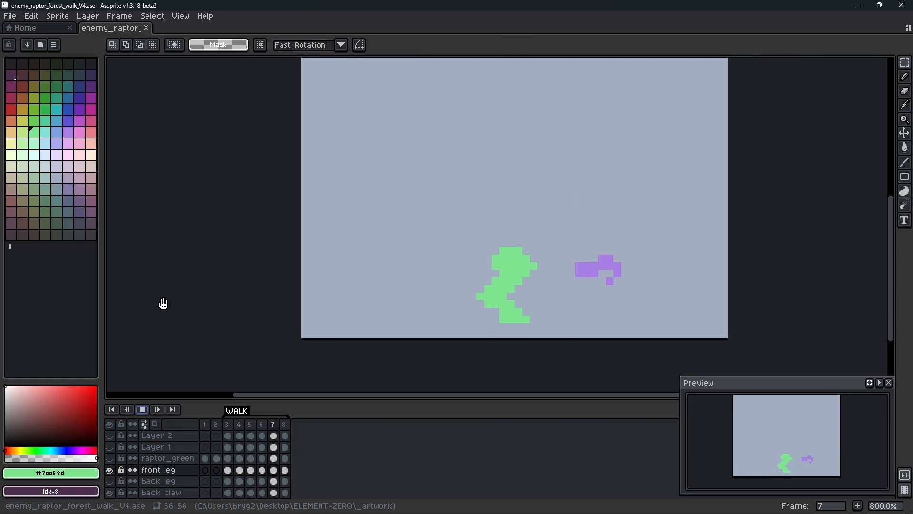
left_click(142, 410)
- Hide the front leg layer and erase the surplus purple pixels behind the claw on the back claw layer
left_click(109, 470)
scroll(148, 473, "down", 1)
left_click(142, 409)
left_click(142, 410)
left_click(227, 480)
key("e")
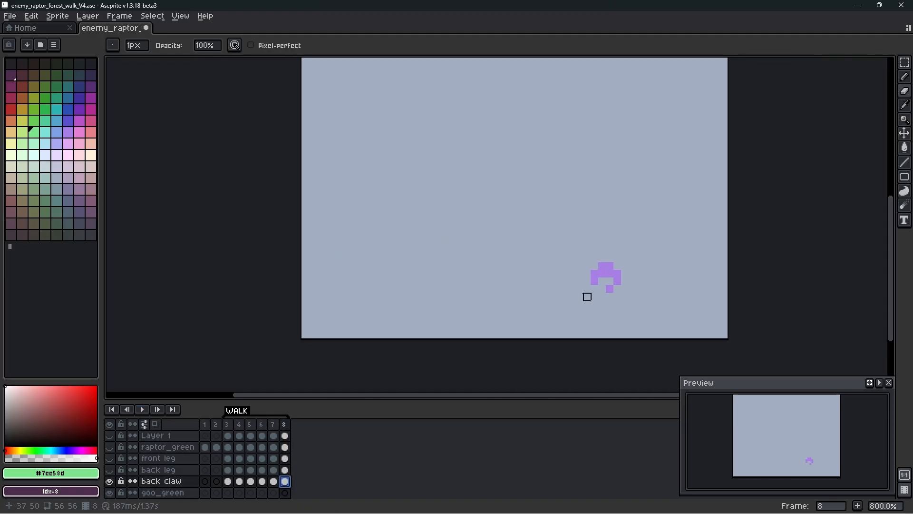
left_click_drag(579, 274, 580, 266)
- Sample the claw's purple from frame 3 of back claw for drawing, save the sprite, and play back the walk
left_click(228, 480)
left_click(905, 105)
left_click(600, 267)
left_click(905, 77)
key("ctrl+s")
left_click(142, 410)
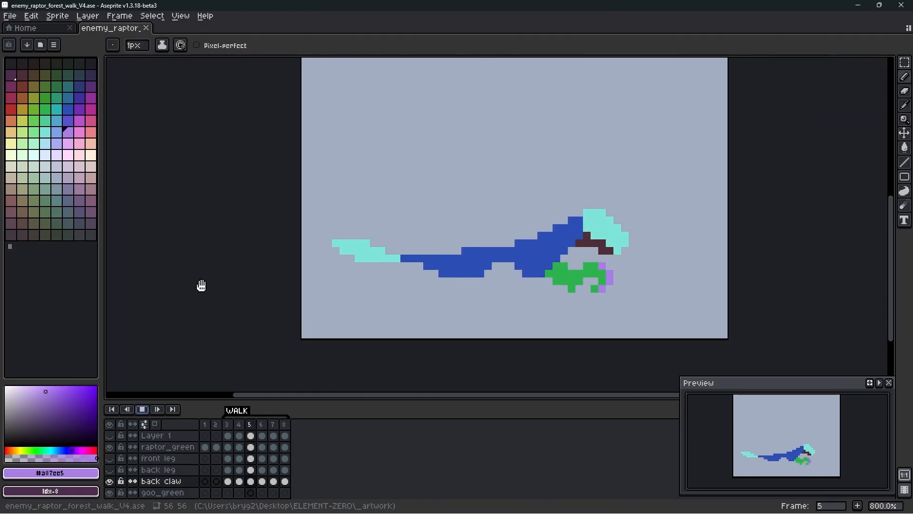
left_click(143, 410)
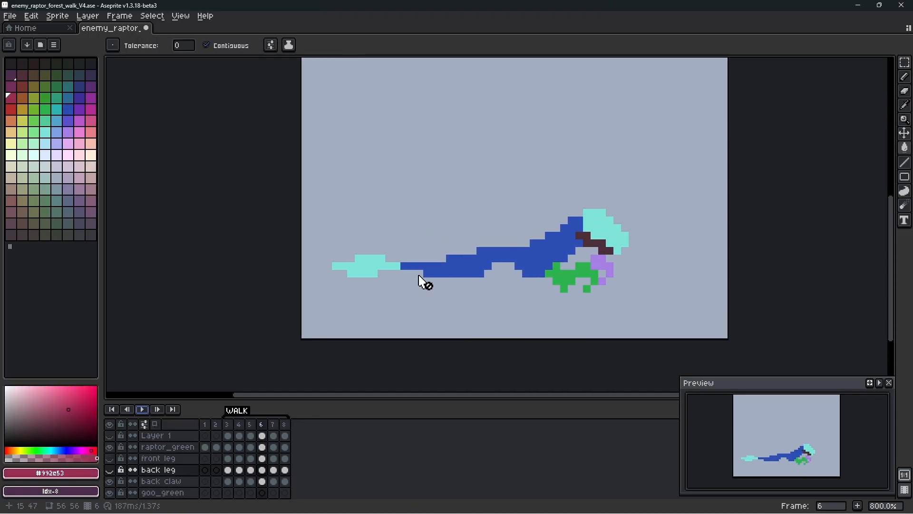
- Place the front leg layer above raptor_green and make raptor_green the layer to edit
left_click(164, 447)
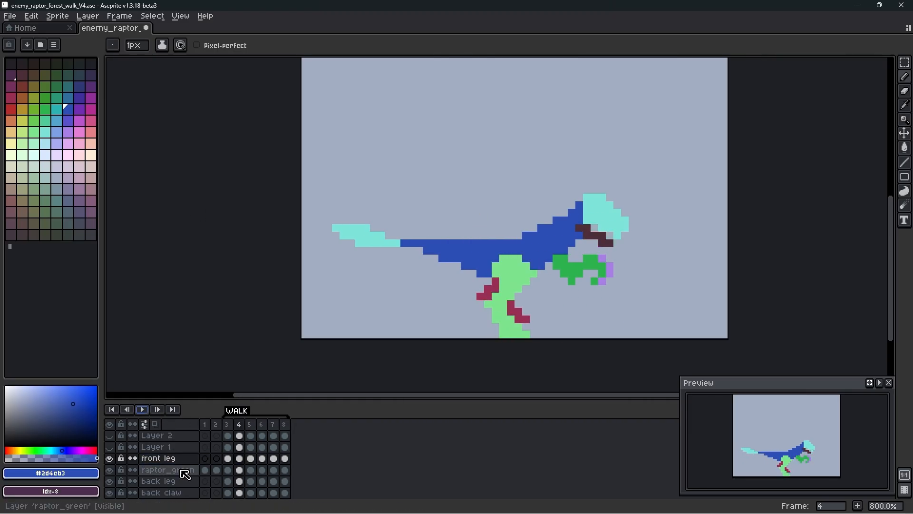
left_click(185, 474)
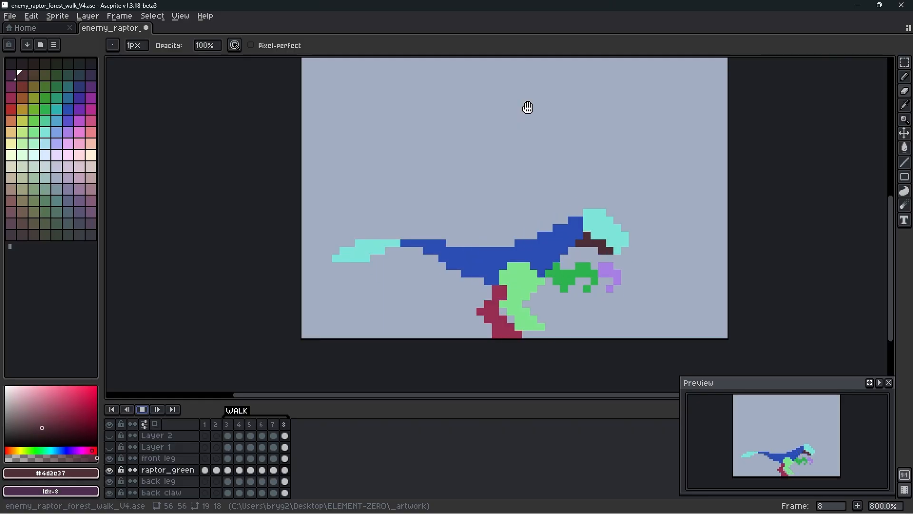
- Switch to Godot and open the raptor sprite sheet for adding frames to SpriteRaptorForest's walk animation
left_click(53, 71)
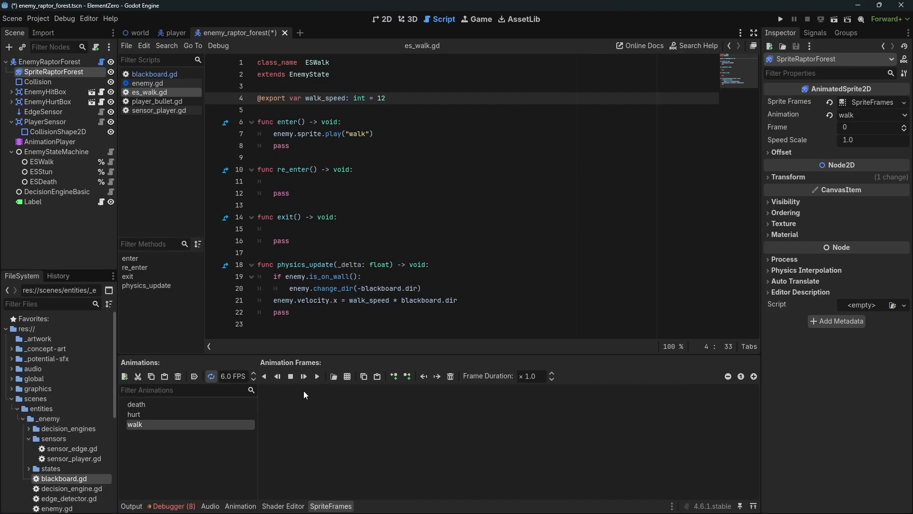
left_click(349, 376)
double_click(444, 163)
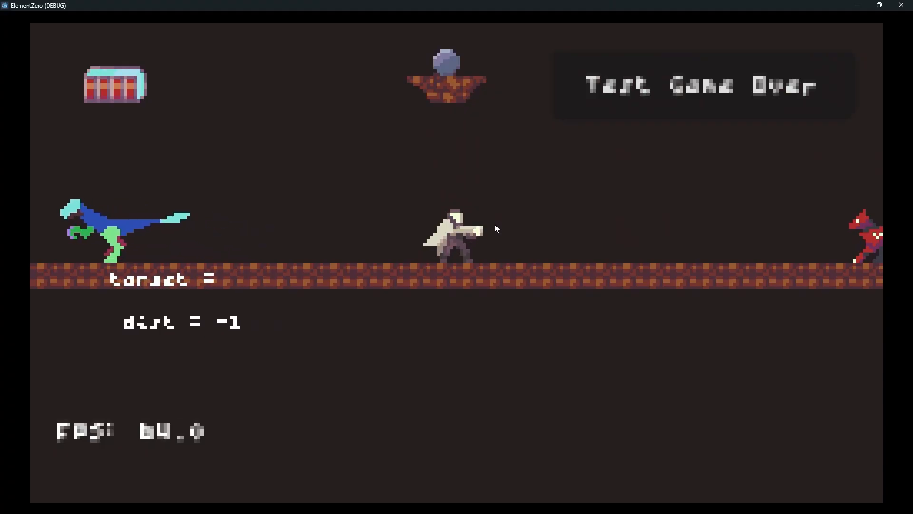
- Move the player toward the raptor in the running game to check the revised walk
key("Left")
key("Left")
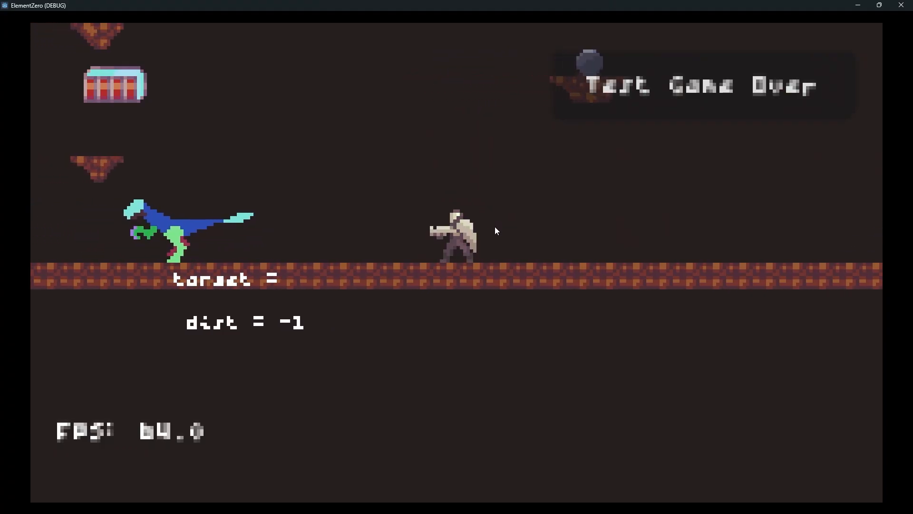
key("Left")
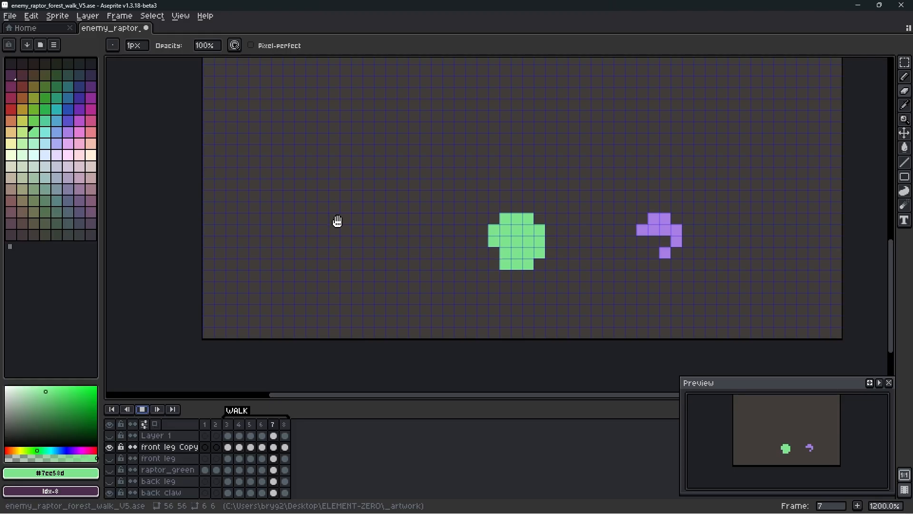
- Switch to Aseprite and play back the green thigh guide on the front leg Copy layer
left_click(143, 409)
left_click(143, 410)
key("Return")
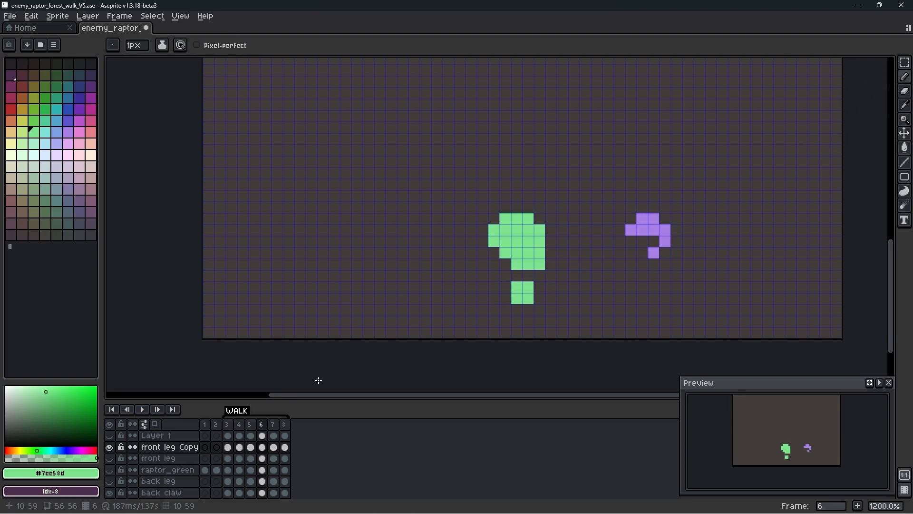
- Step through walk frames 3 to 8 to compare the thigh and knee-square positions on front leg Copy, and play the loop
left_click(273, 447)
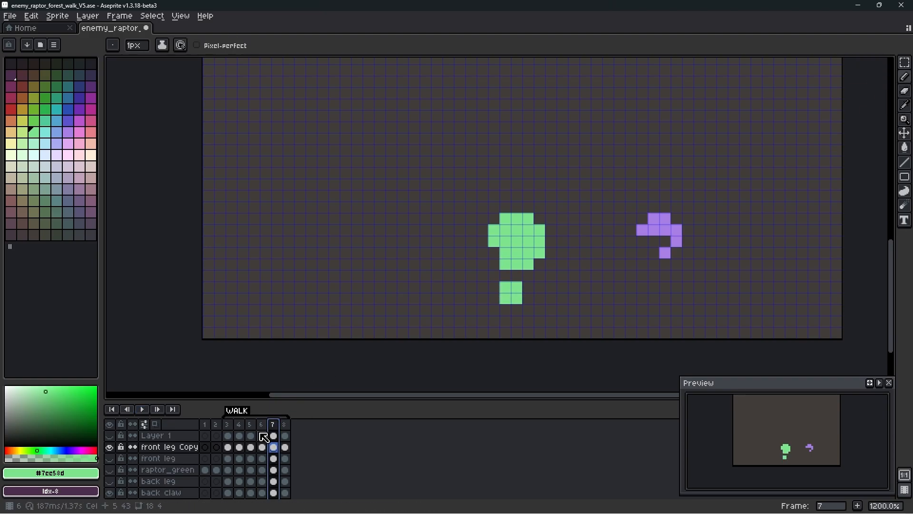
left_click(282, 426)
left_click(261, 423)
mouse_move(493, 287)
left_mouse_down()
mouse_move(483, 298)
mouse_move(483, 276)
mouse_move(550, 285)
left_mouse_up()
left_click(273, 424)
left_click(286, 424)
left_click(229, 425)
left_click(285, 424)
left_click(228, 423)
left_click(240, 424)
left_click(228, 424)
left_click(241, 425)
left_click(250, 424)
left_click(262, 424)
left_click(246, 428)
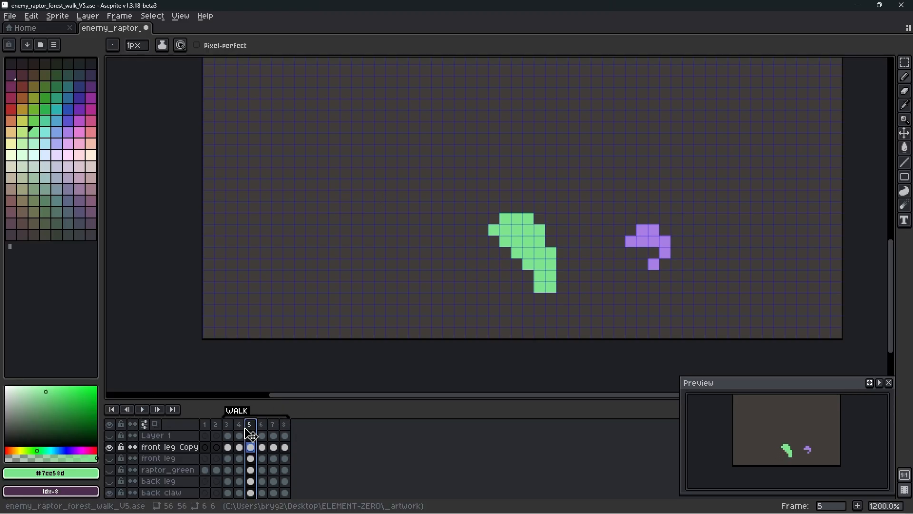
left_click(264, 426)
left_click(287, 426)
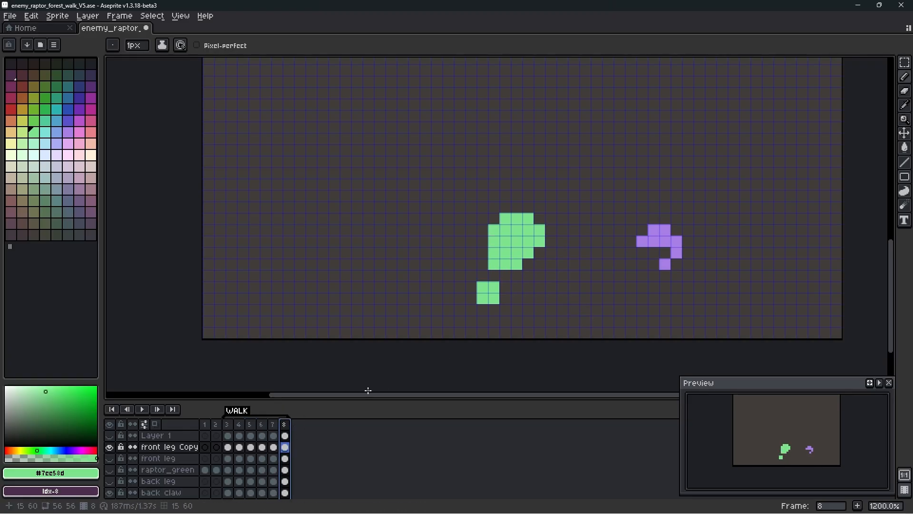
left_click(142, 409)
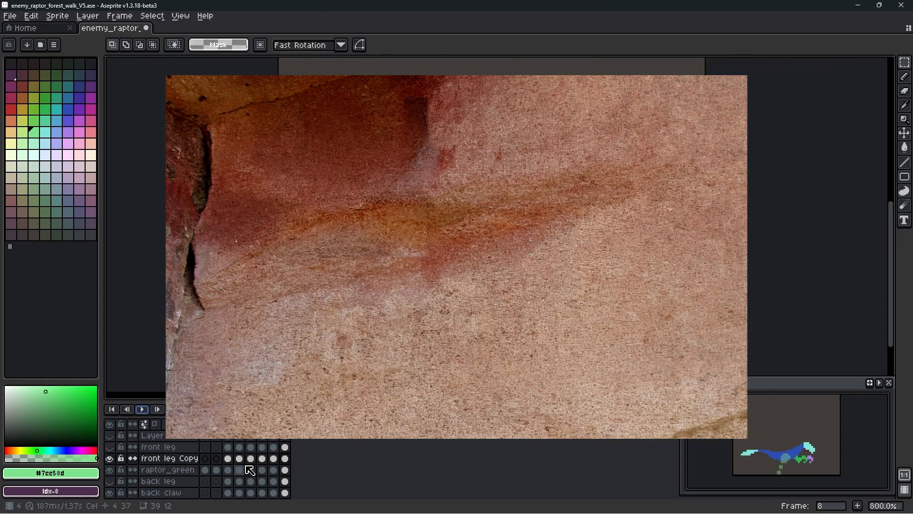
- Duplicate the front leg Copy layer and confirm the duplicate's layer properties
left_click(229, 458)
right_click(173, 459)
left_click(186, 470)
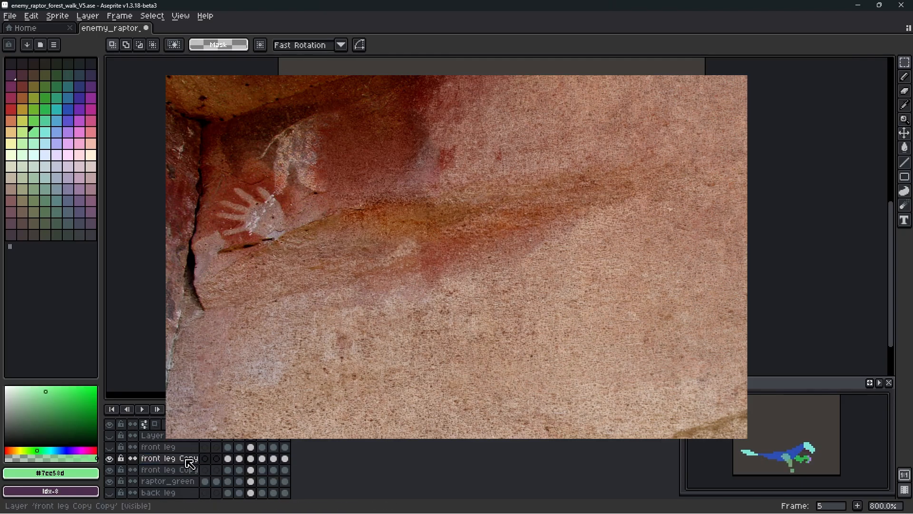
double_click(166, 460)
key("Return")
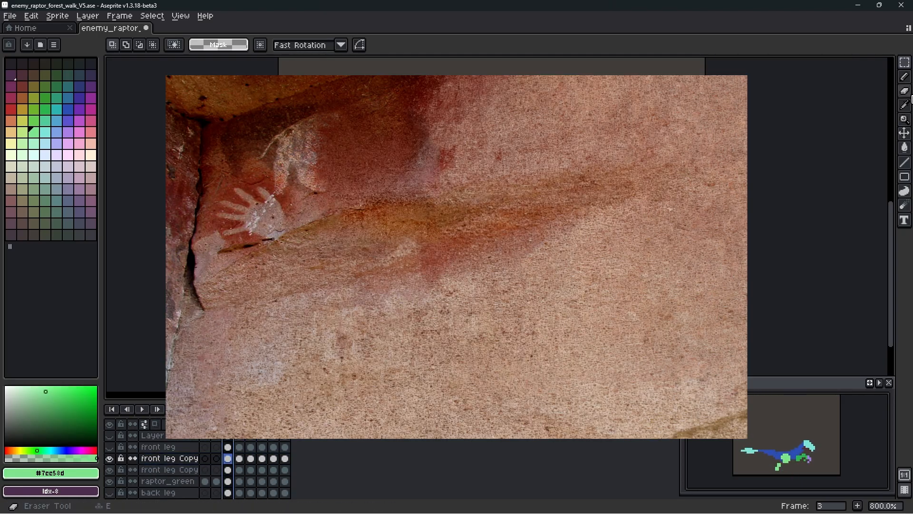
- Fill the gap between the thigh and the knee square in green in frames 3 and 6 of the duplicated leg layer
left_click(227, 424)
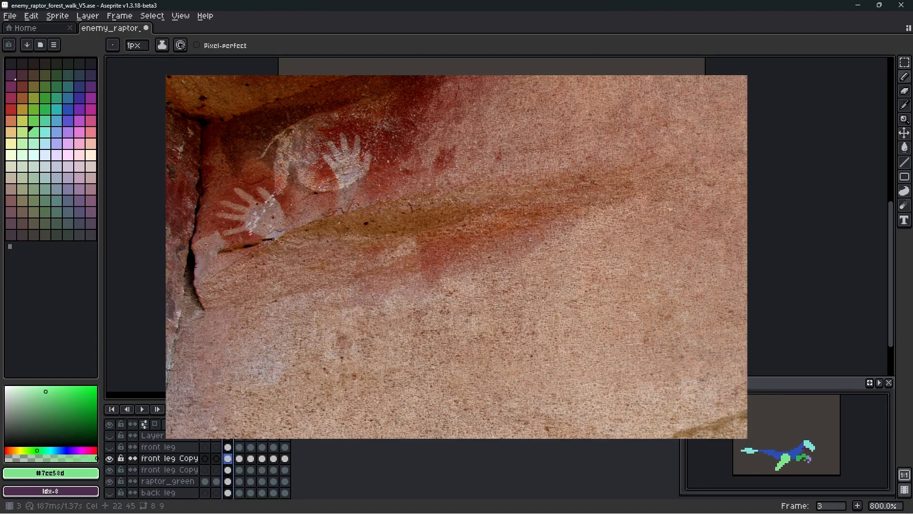
left_click(251, 424)
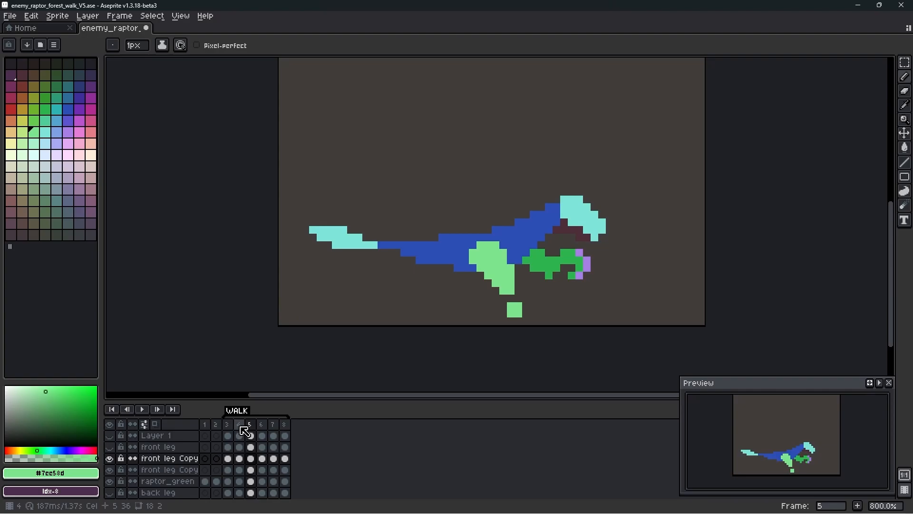
left_click(228, 424)
left_click(251, 424)
left_click(262, 424)
left_click_drag(480, 276, 502, 283)
- Step through the walk frames to compare the thigh, knee and foot-square positions on the duplicated leg layer
left_click(243, 424)
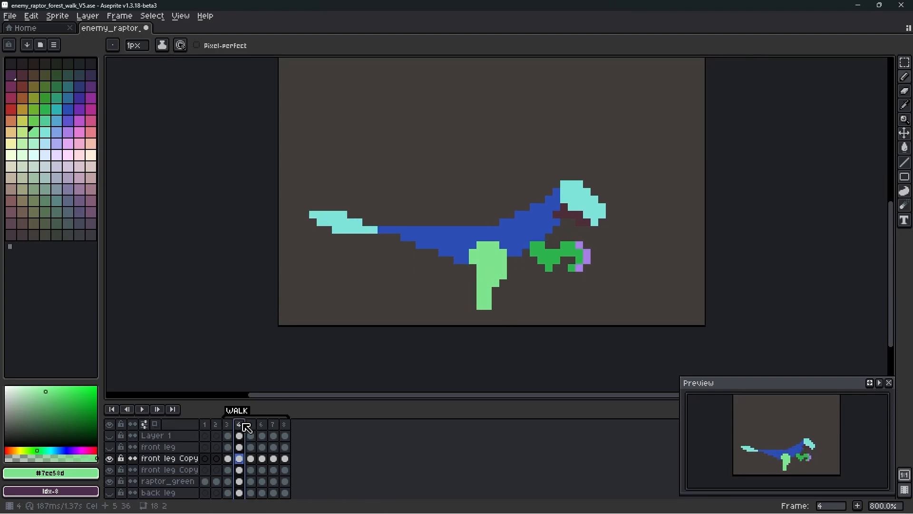
left_click(272, 425)
left_click(262, 424)
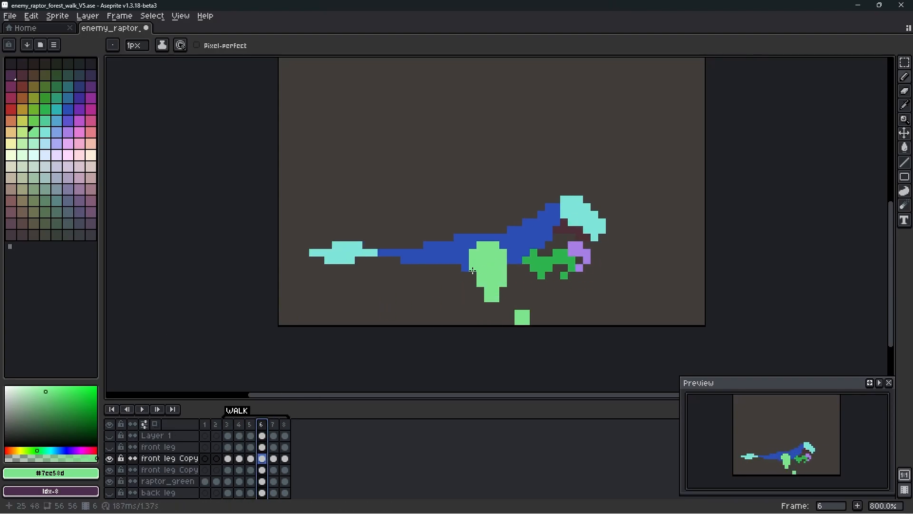
left_click(250, 424)
left_click(239, 425)
left_click(228, 425)
left_click(251, 426)
left_click(287, 425)
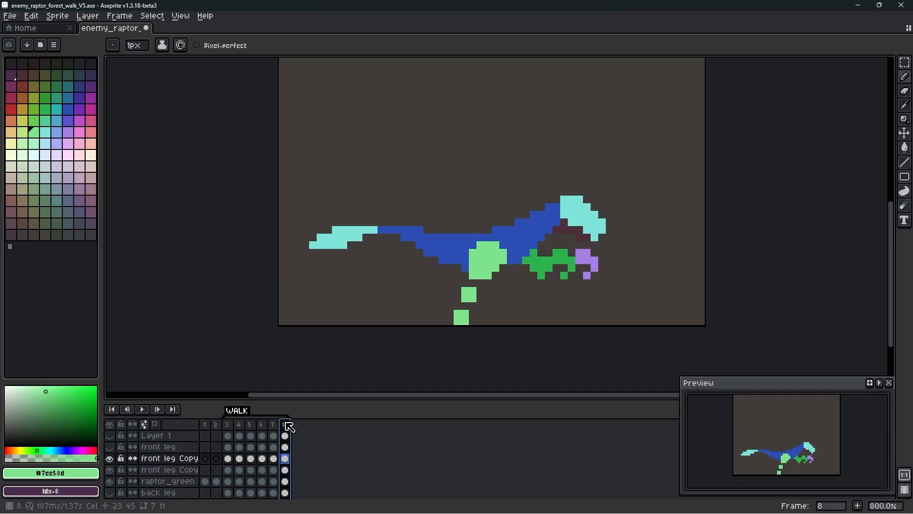
- Add green pixels at the front and rear of the foot square in frame 6 of the duplicated leg layer
key("Left")
key("Left")
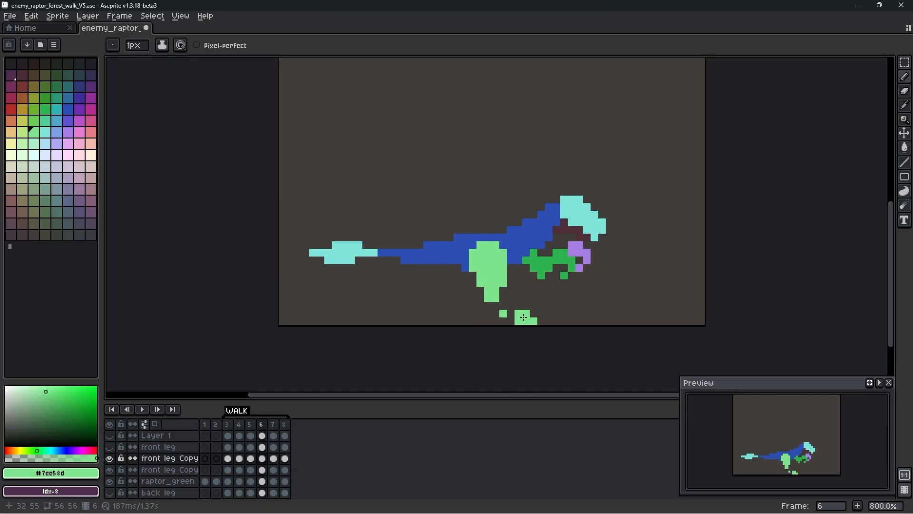
key("Left")
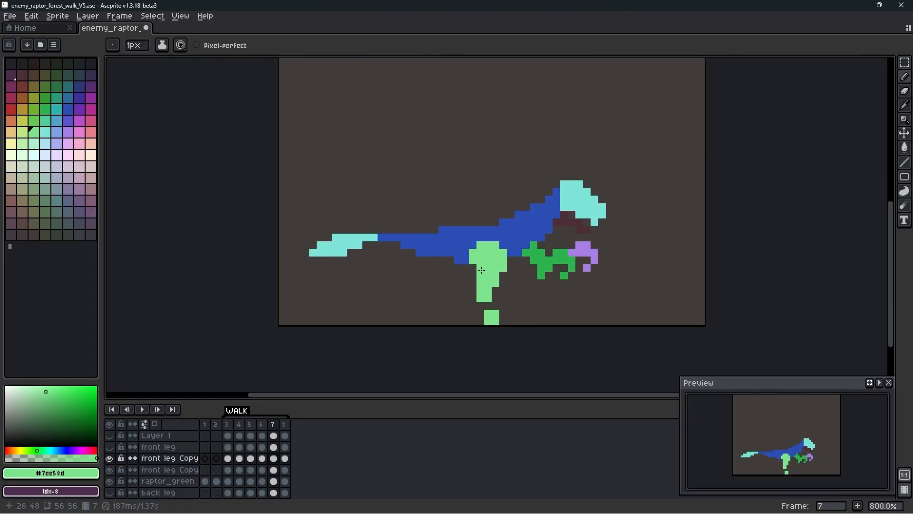
- Step through walk frames 3 to 8 to compare the leg poses on the duplicated leg layer
left_click(250, 425)
left_click(240, 426)
left_click(228, 426)
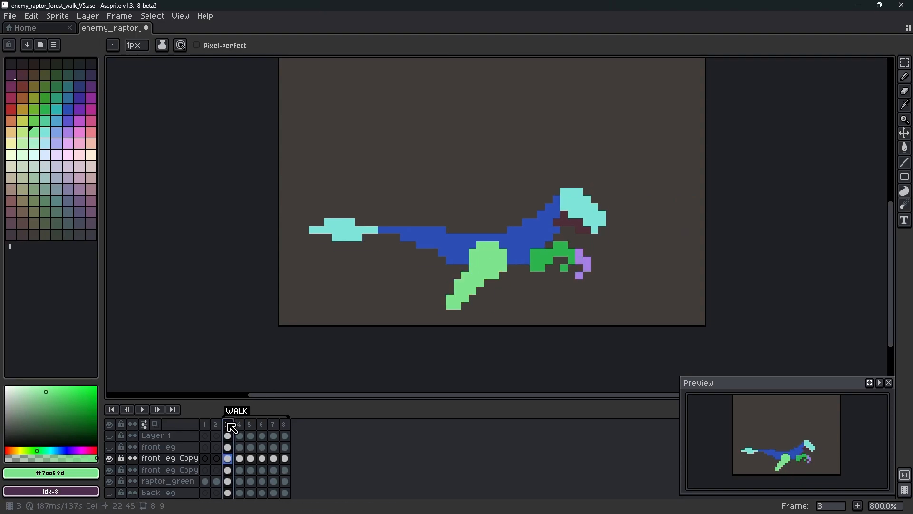
left_click(249, 426)
left_click(261, 426)
left_click(272, 426)
left_click(284, 426)
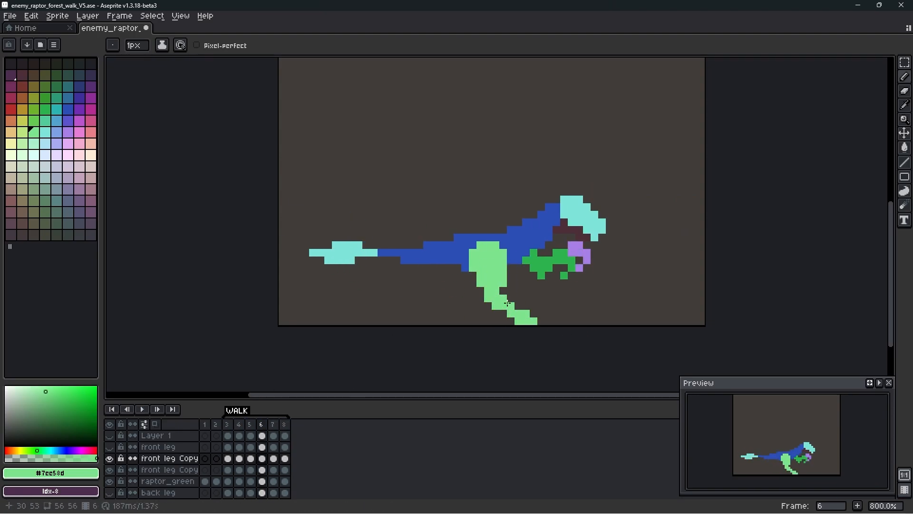
- Draw the lower leg and foot in green in frames 7 and 8 of the duplicated leg layer
key("Left")
left_click(275, 425)
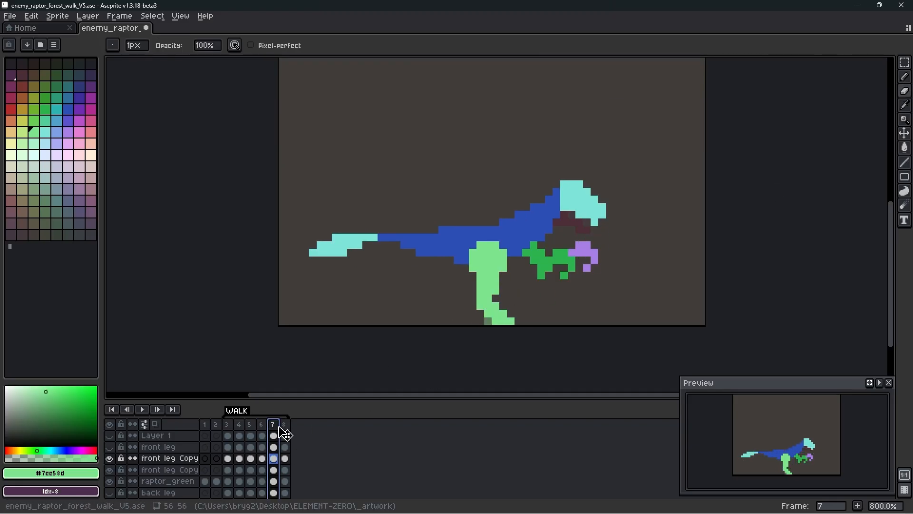
left_click(284, 424)
key("b")
left_click(285, 424)
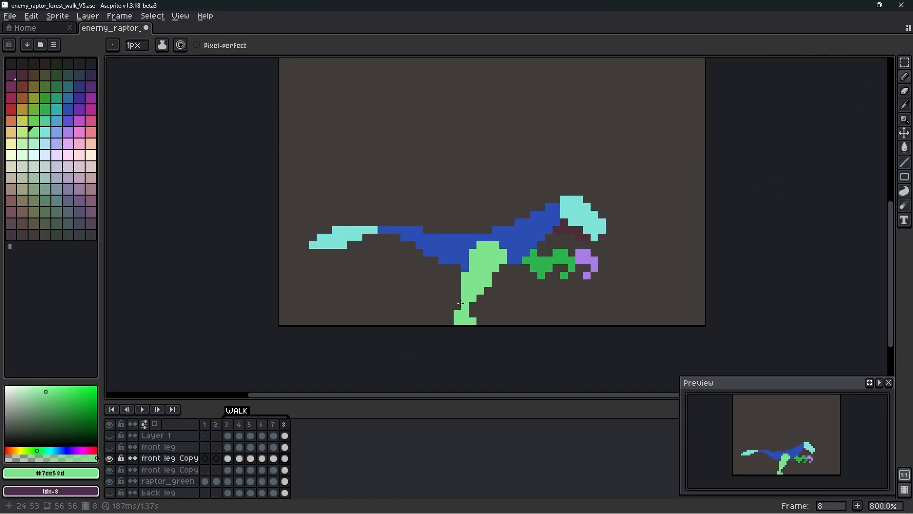
- Add green heel pixels behind the lower leg in frame 4 of the duplicated leg layer, comparing it with frame 3
left_click(109, 469)
left_click(227, 424)
left_click(905, 79)
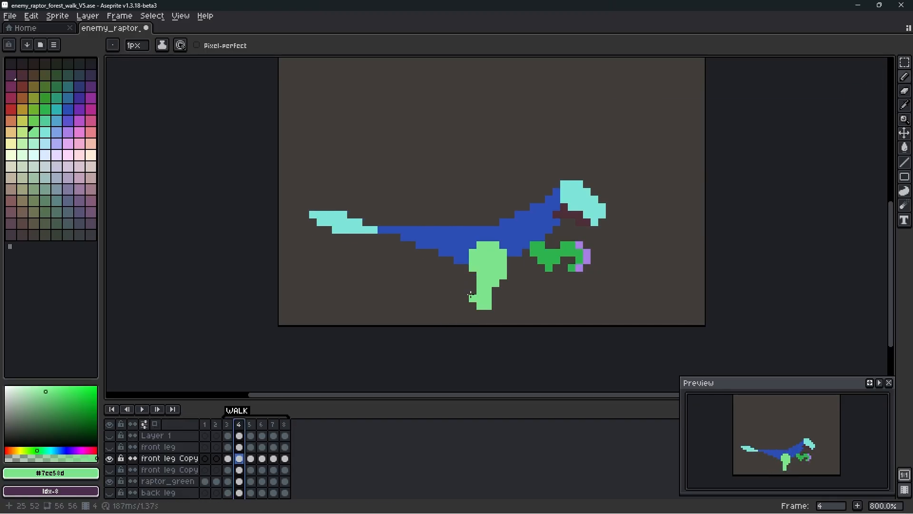
left_click_drag(470, 294, 465, 306)
left_click(228, 424)
left_click(239, 424)
left_click(492, 290)
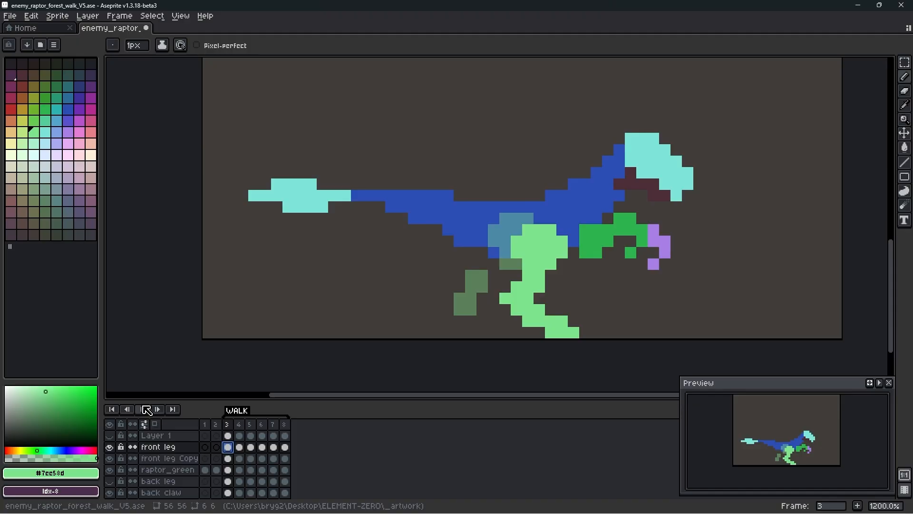
- Play the walk animation and step through frames 3 to 5 to check the front leg's motion
left_click(146, 409)
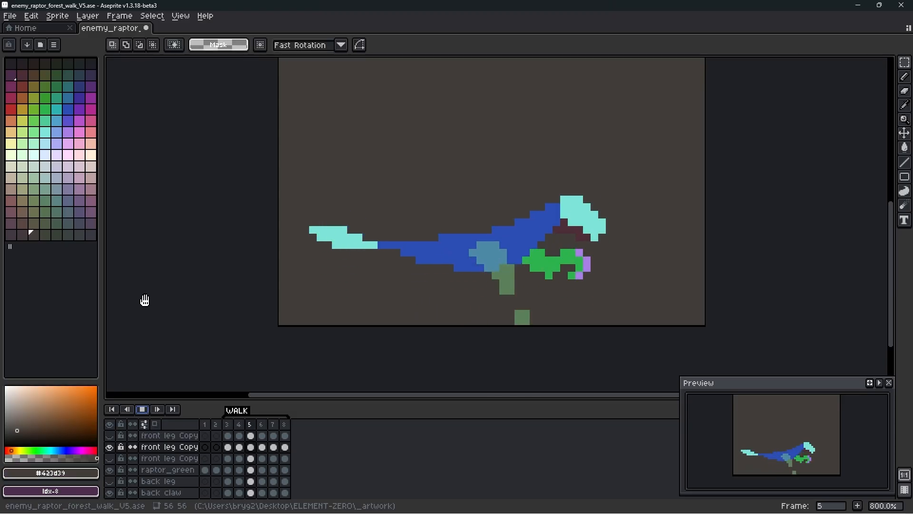
left_click(229, 424)
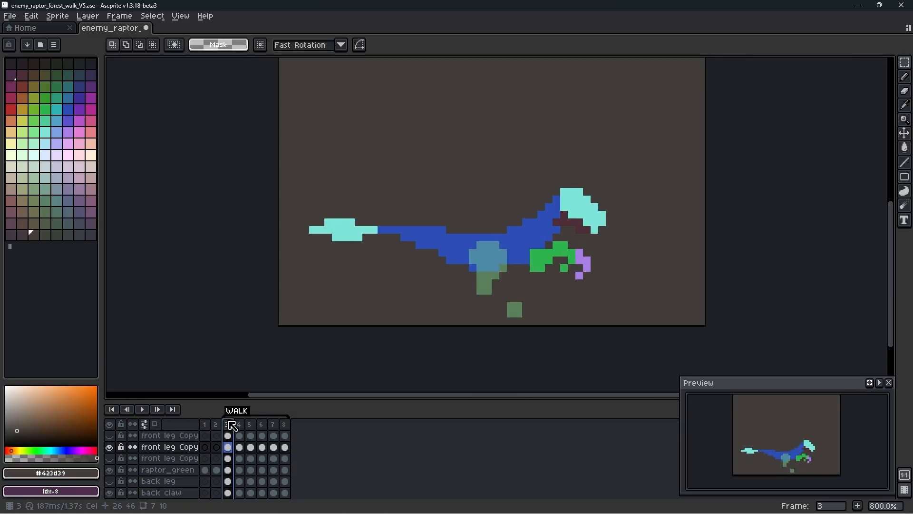
left_click(141, 409)
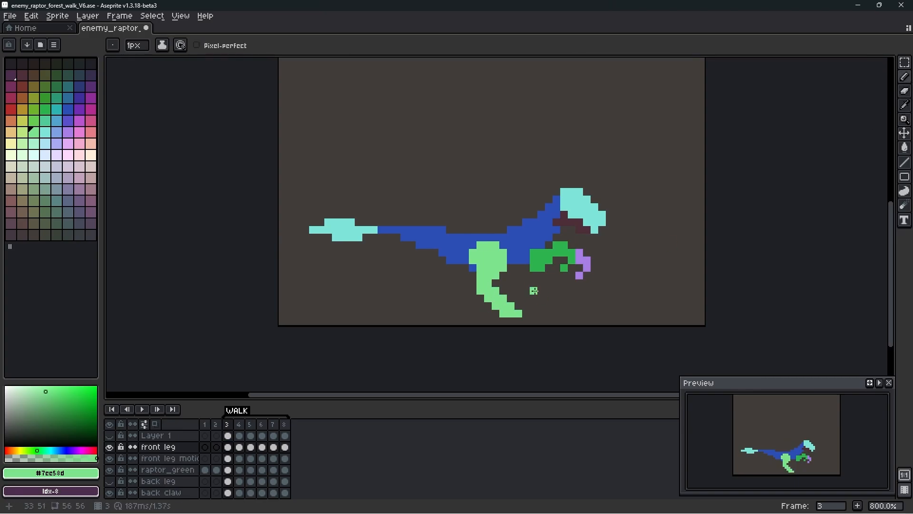
left_click(240, 427)
left_click(228, 424)
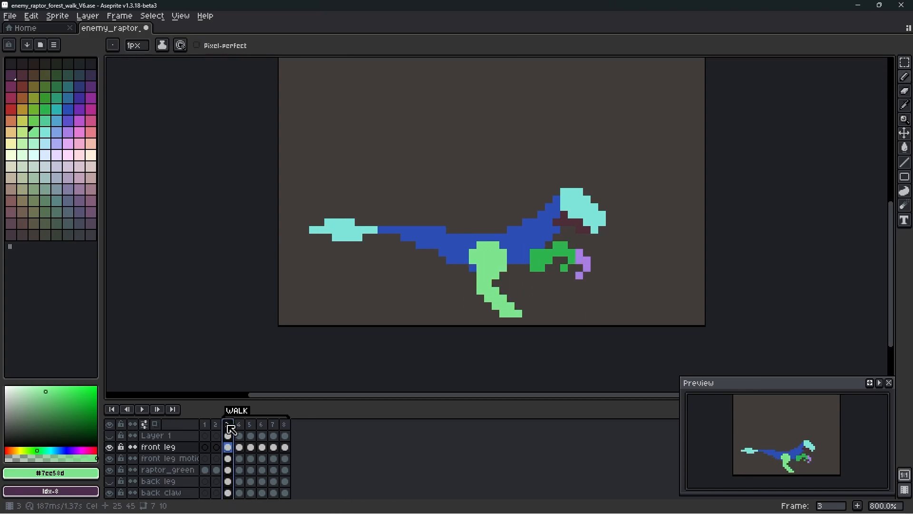
left_click(239, 425)
left_click(250, 424)
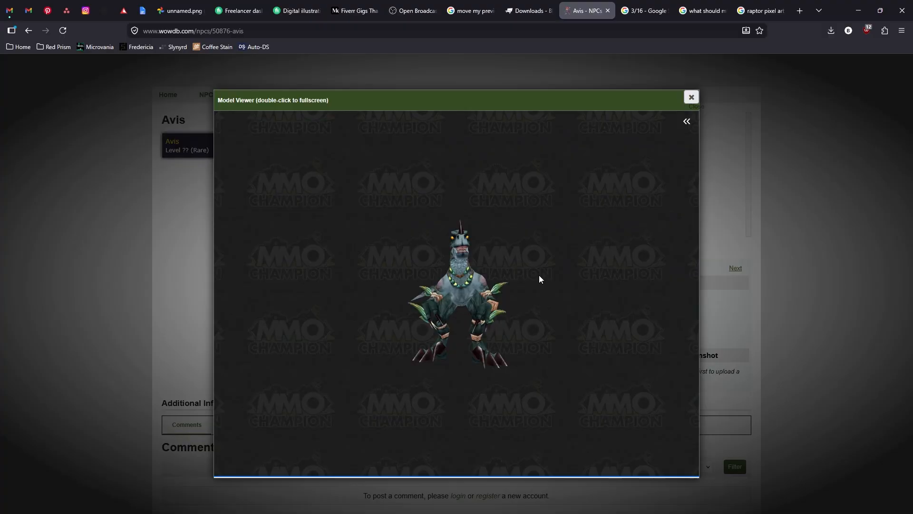
- Switch to the browser, rotate the Avis raptor model to a side view and open the model viewer's options
left_click_drag(538, 275, 352, 317)
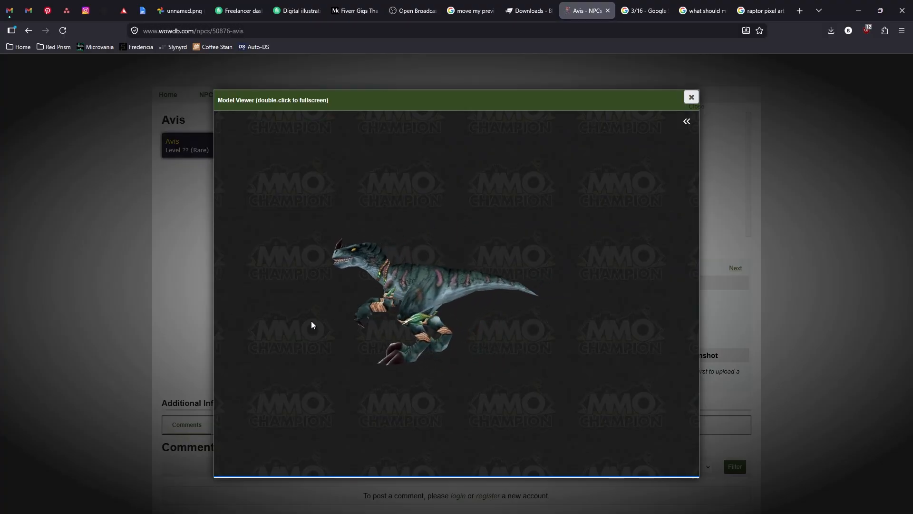
left_click(686, 122)
left_click(636, 121)
left_click(642, 164)
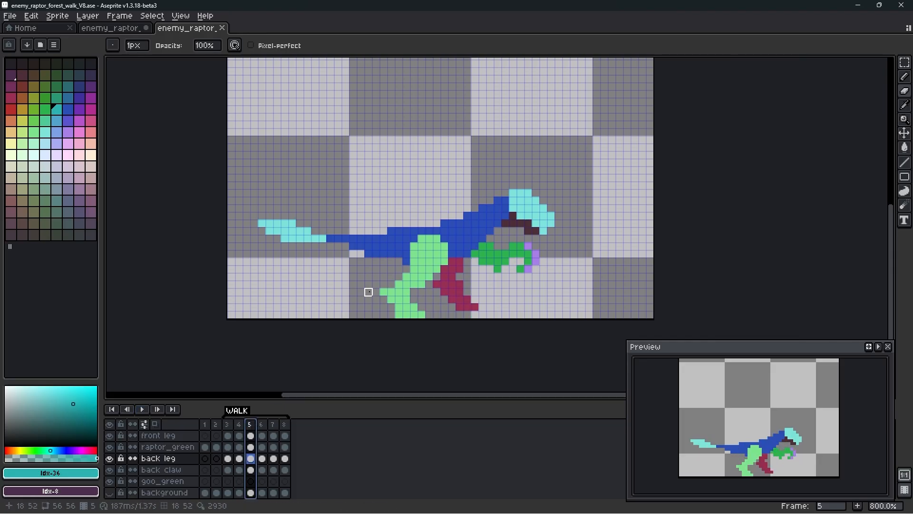
- Shift the 5 by 3 pixel thigh top on the front leg layer one pixel forward in frame 5 and select the thigh top in frame 6
key("m")
scroll(420, 238, "up", 2)
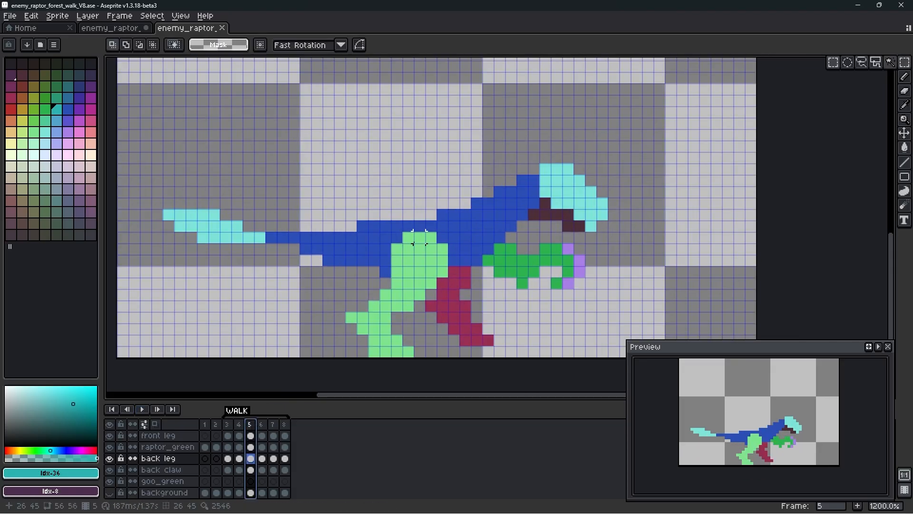
left_click(164, 435)
left_click_drag(447, 265, 448, 266)
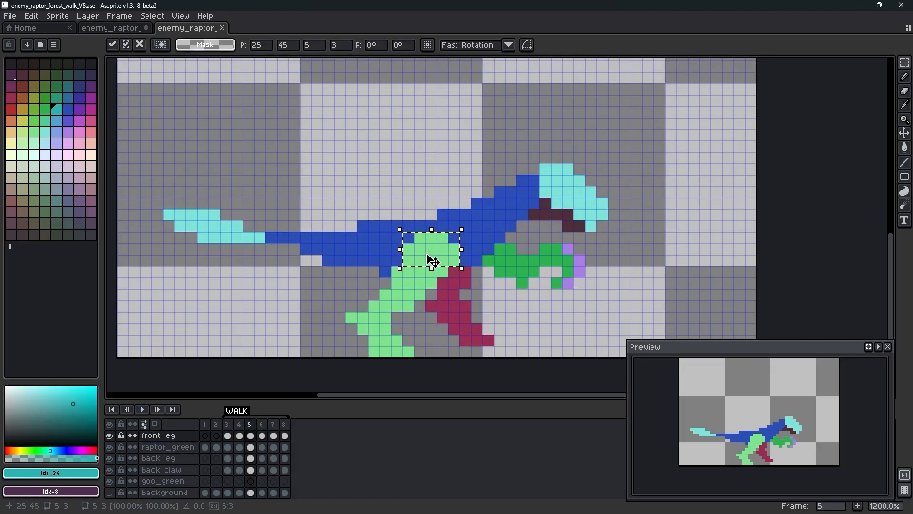
left_click(261, 424)
key("ctrl+z")
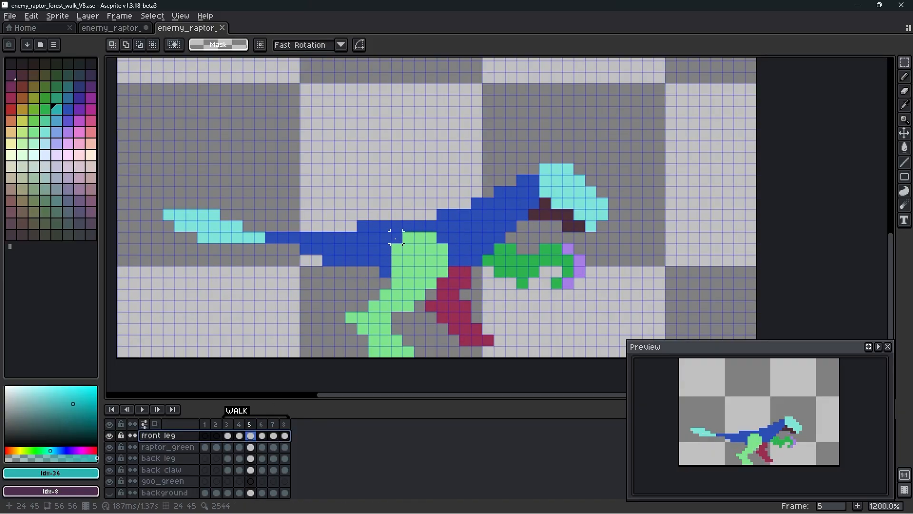
key("ctrl+y")
key("period")
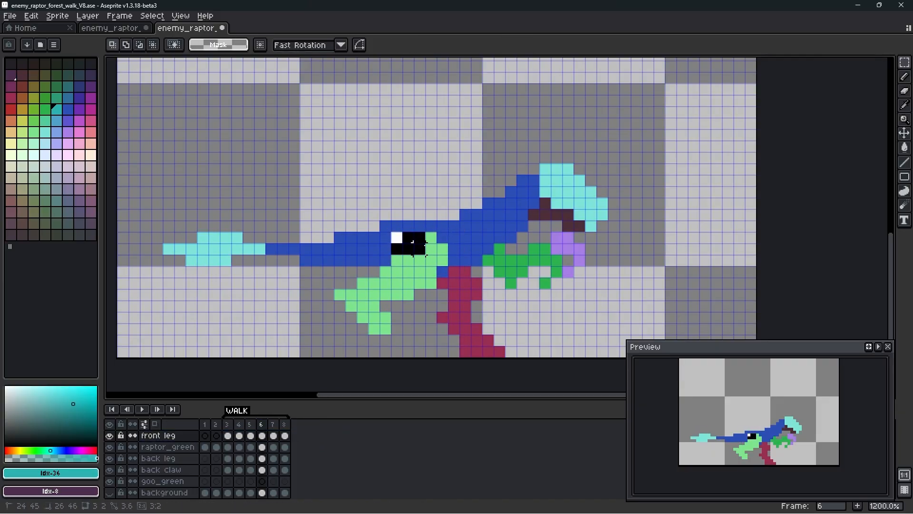
key("Return")
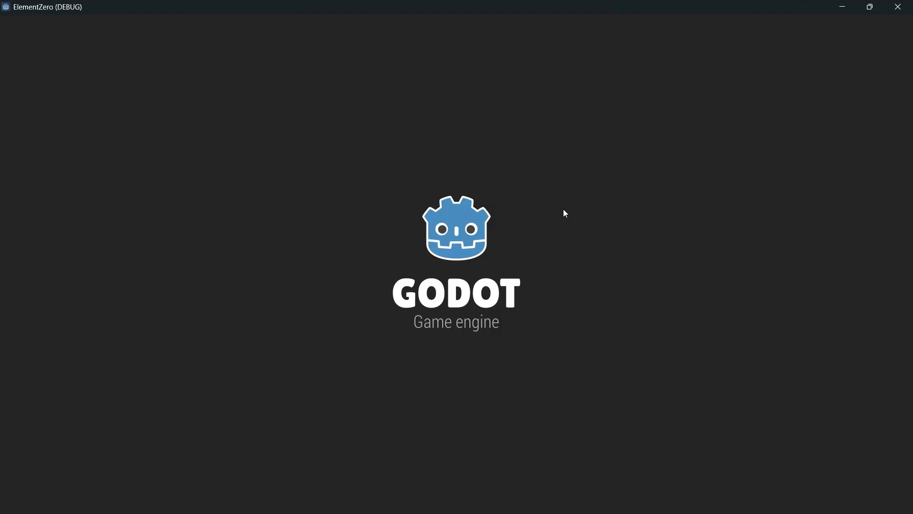
- Walk the character left in the running Godot game to check the raptor's walk, and play the walk cycle in Aseprite
key("Left")
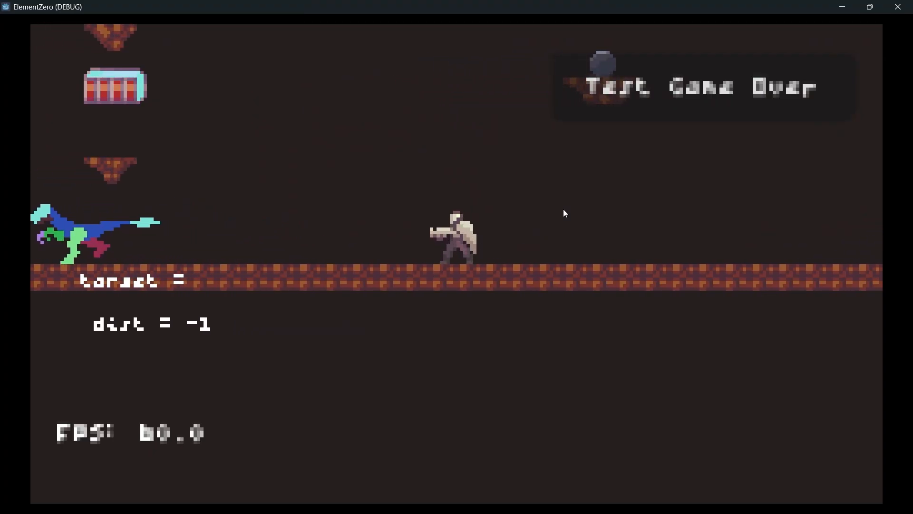
key("Left")
key("Left")
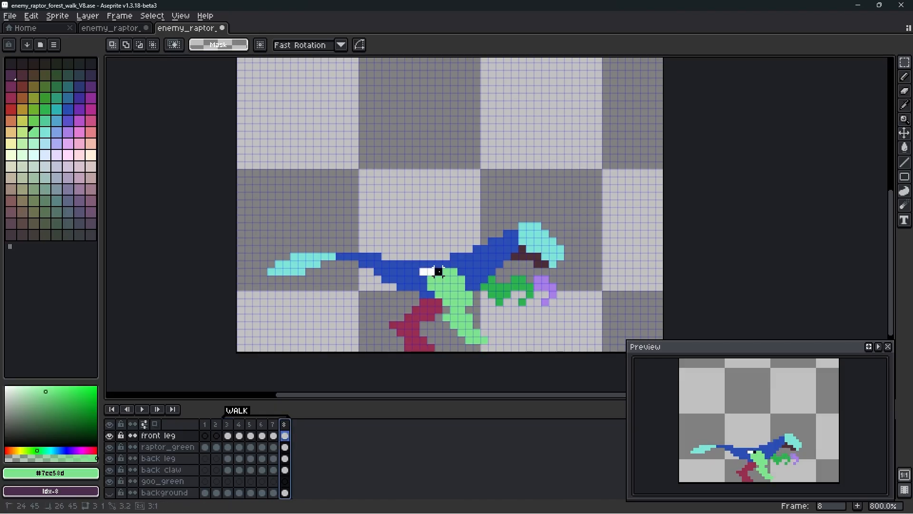
key("Return")
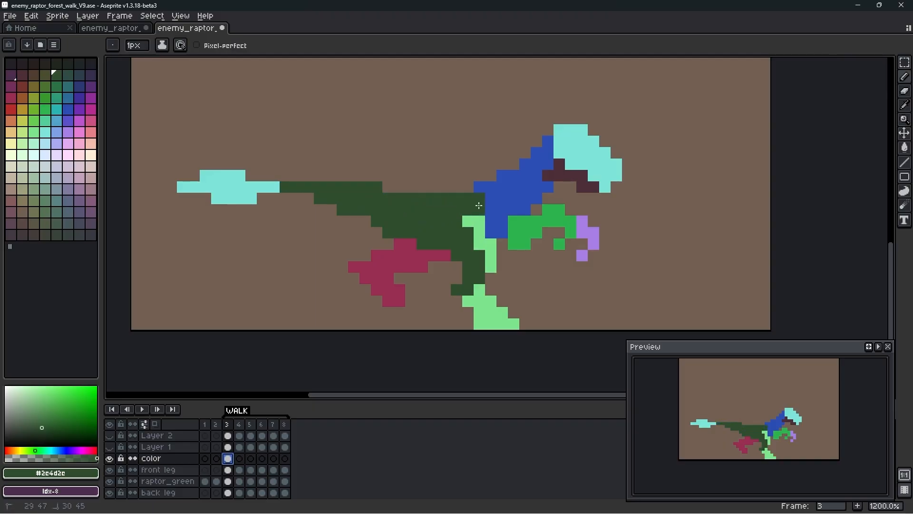
- Paint the front leg, chest, arm, neck and head dark green (#2e4d2e) in frame 3 of the color layer
left_click_drag(482, 305, 492, 302)
left_click_drag(491, 198, 560, 243)
left_click_drag(560, 153, 605, 181)
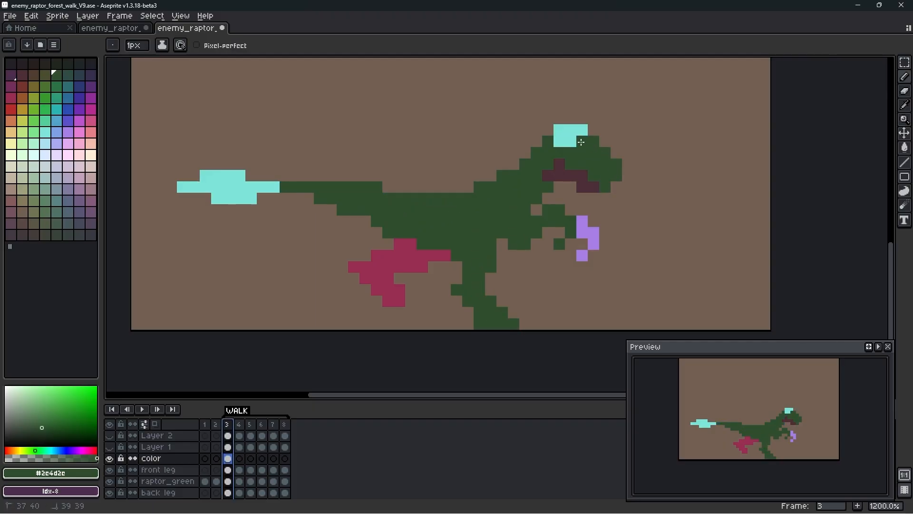
left_click_drag(616, 164, 576, 130)
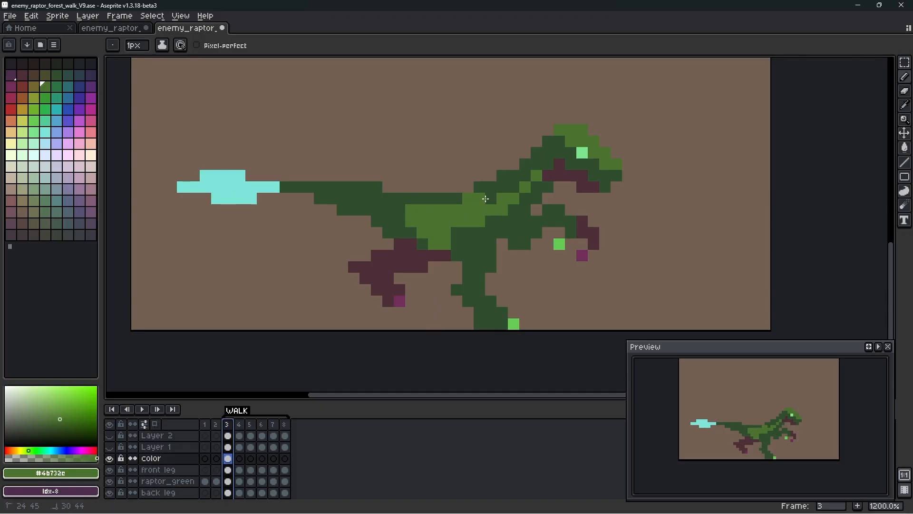